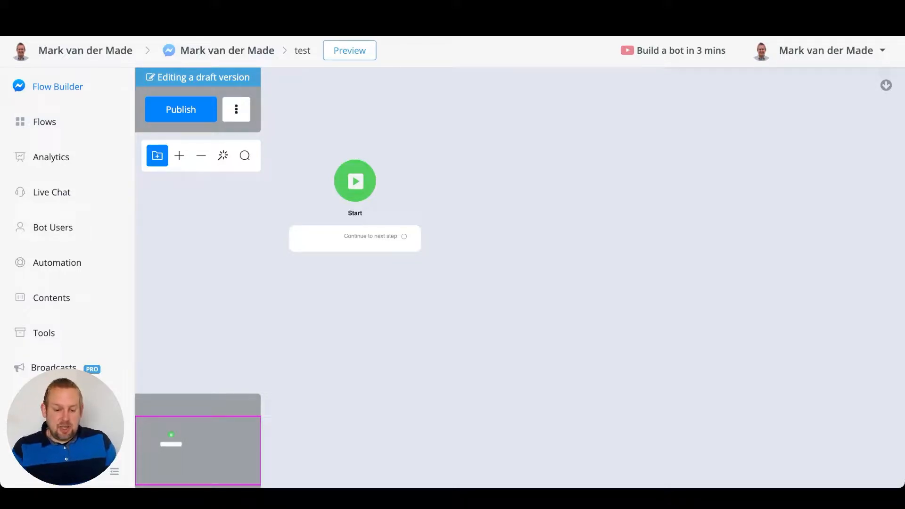
- Add an Action step to the canvas and give it an Update Order Status e-commerce action
{"action": "right_click", "coordinate": [486, 159]}
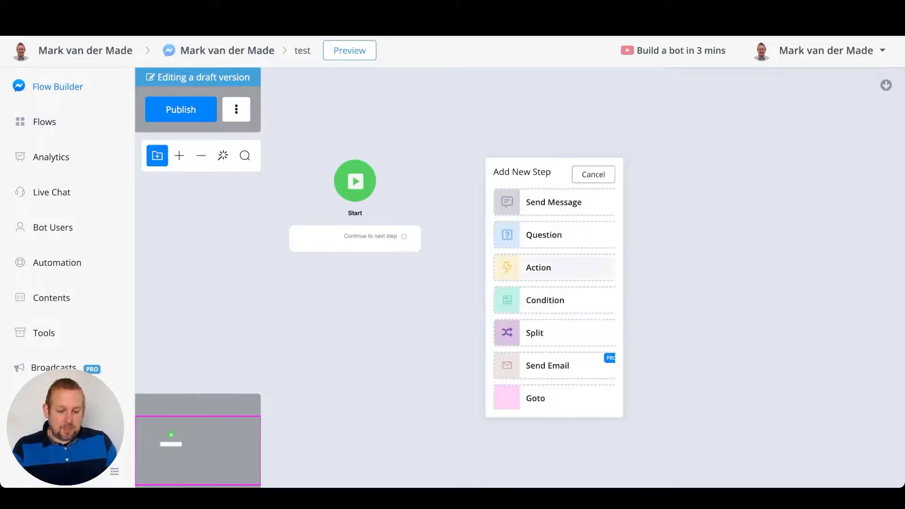
{"action": "left_click", "coordinate": [547, 267]}
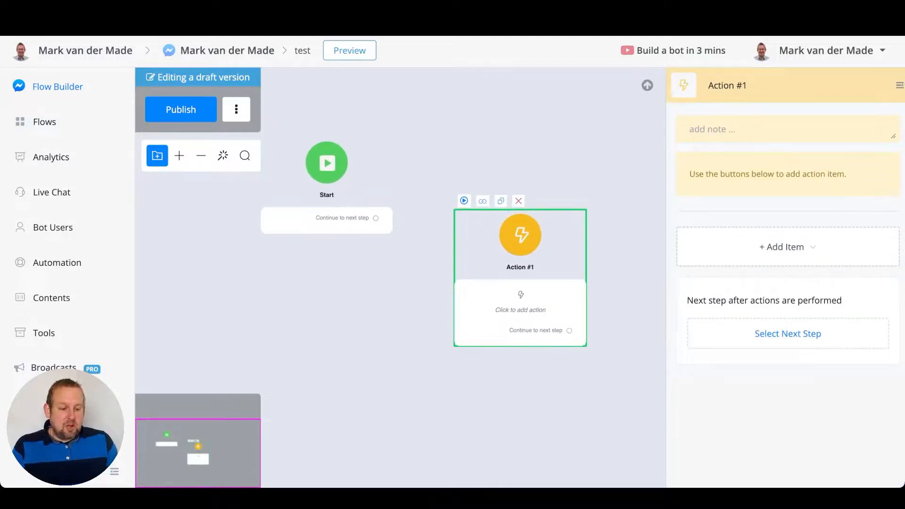
{"action": "left_click", "coordinate": [786, 247]}
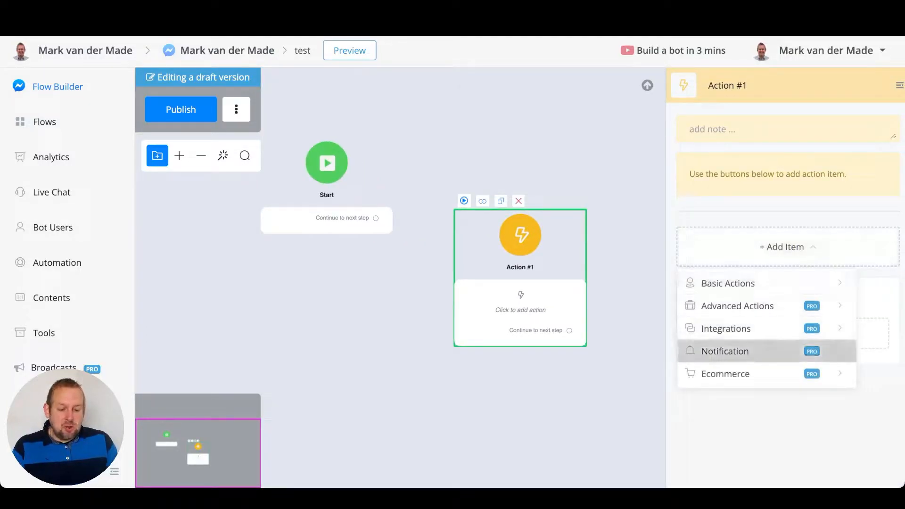
{"action": "mouse_move", "coordinate": [754, 374]}
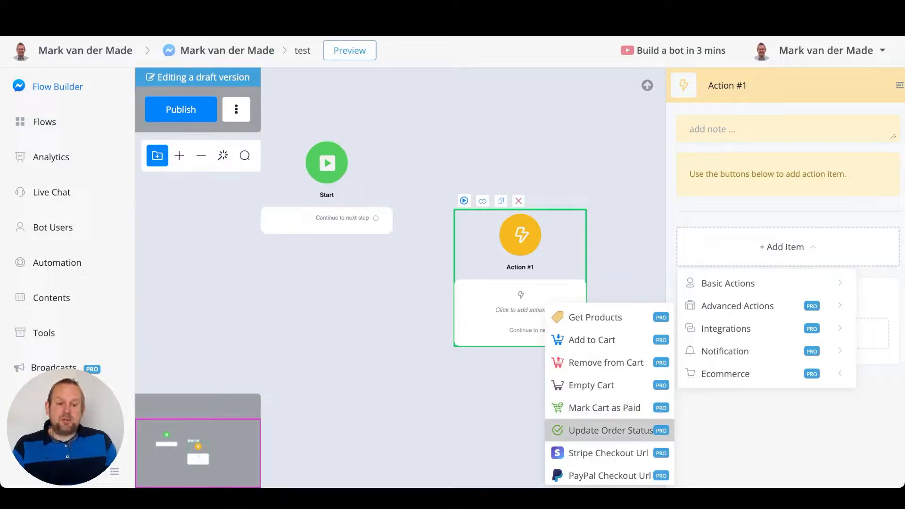
{"action": "left_click", "coordinate": [607, 430]}
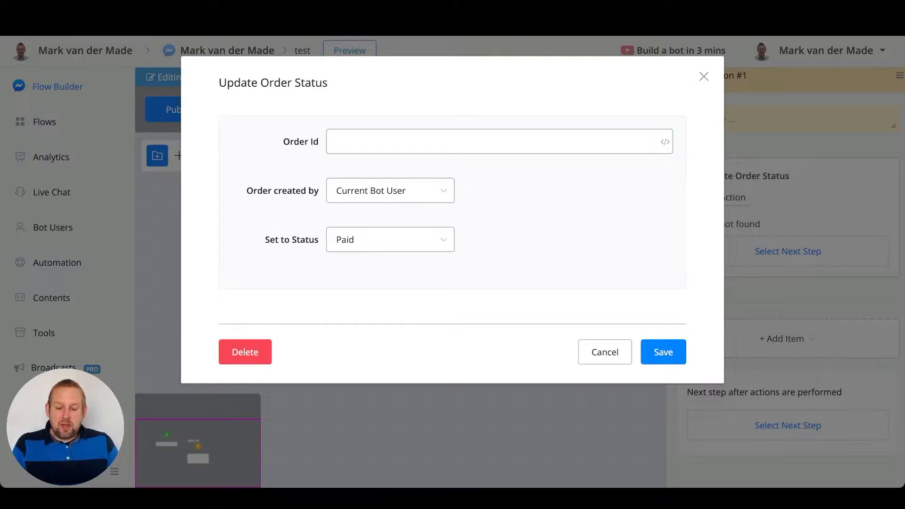
- Set the order's creator to Current Bot User and open the choices for the status to set
{"action": "left_click", "coordinate": [391, 191]}
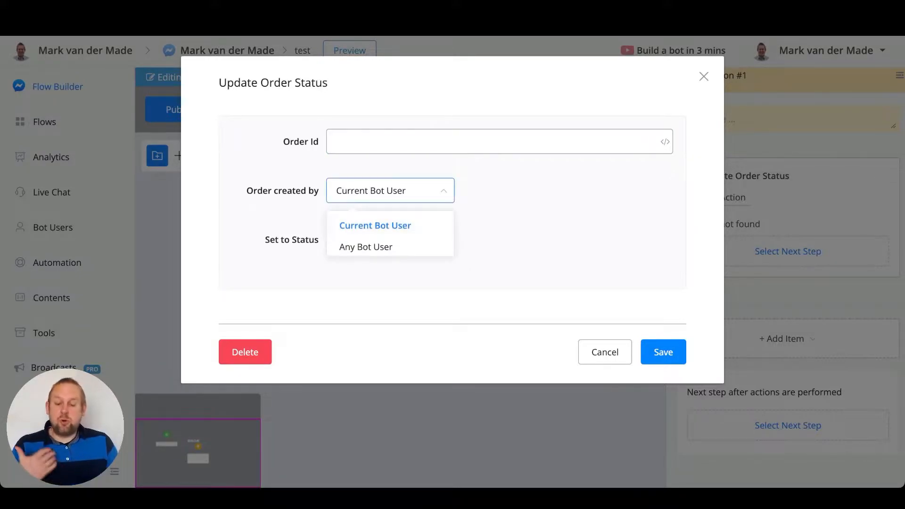
{"action": "left_click", "coordinate": [390, 226]}
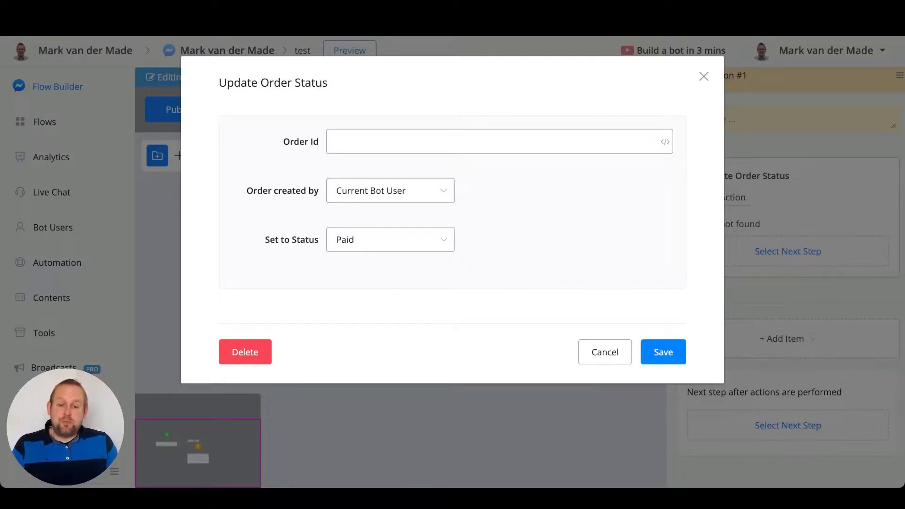
{"action": "left_click", "coordinate": [390, 240]}
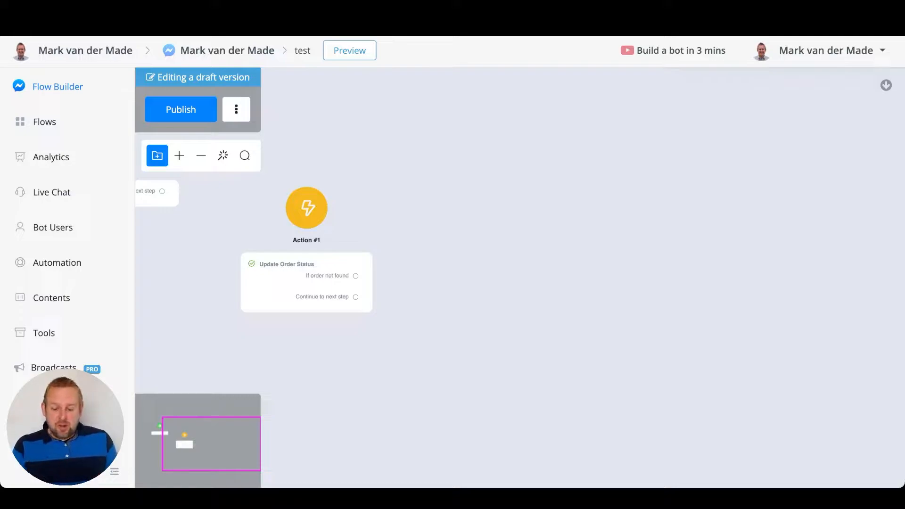
- Add a Condition step beside the Update Order Status action and create a condition group in it
{"action": "right_click", "coordinate": [466, 158]}
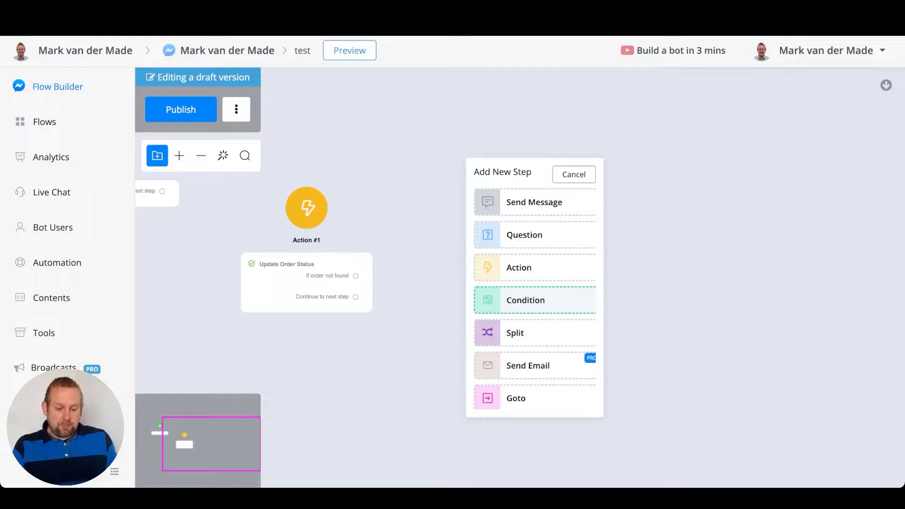
{"action": "left_click", "coordinate": [526, 300]}
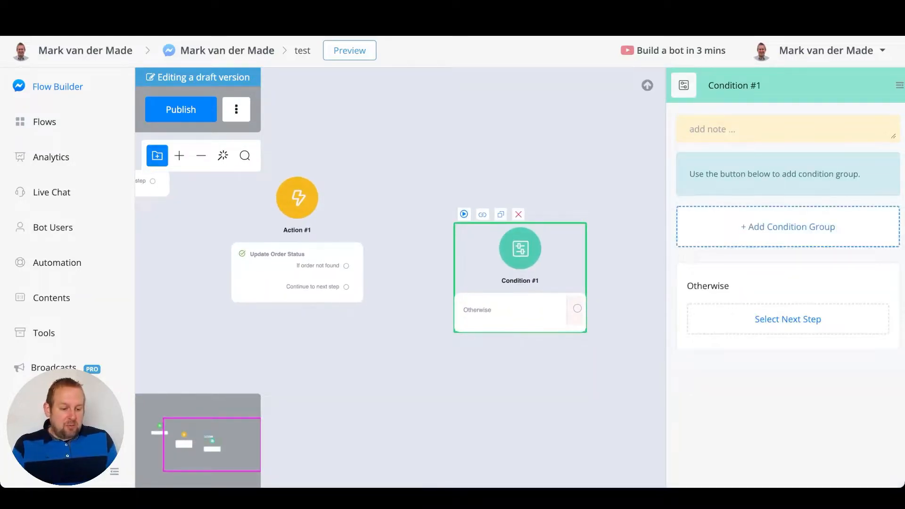
{"action": "left_click", "coordinate": [787, 226]}
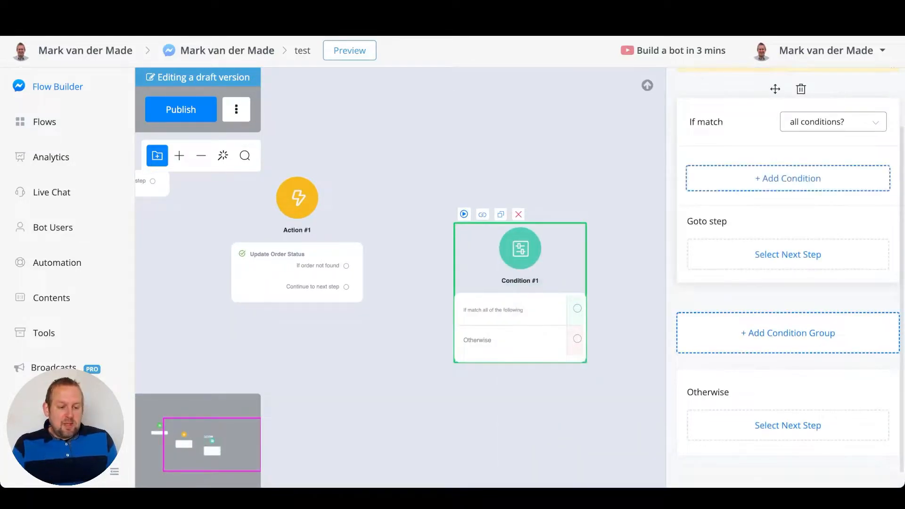
- Draft a condition in the new group that tests the Response field with the Match Pattern operator
{"action": "left_click", "coordinate": [788, 178]}
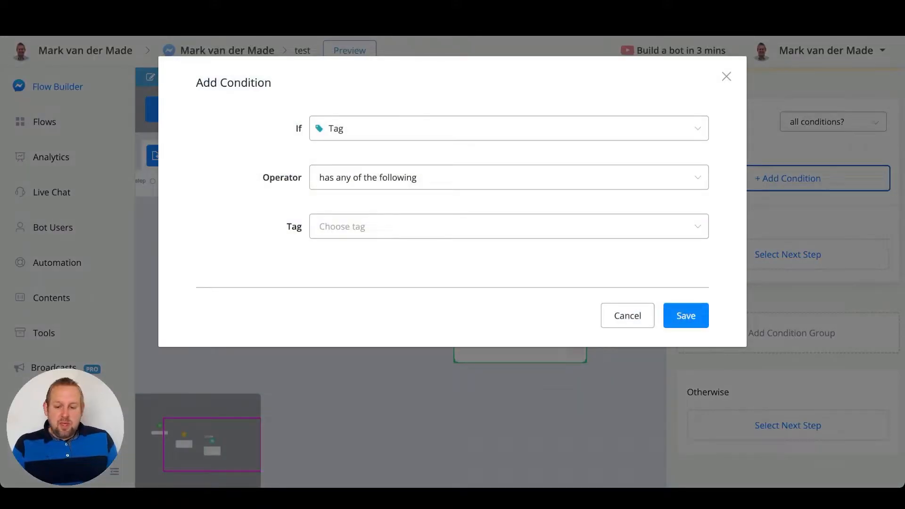
{"action": "left_click", "coordinate": [508, 128]}
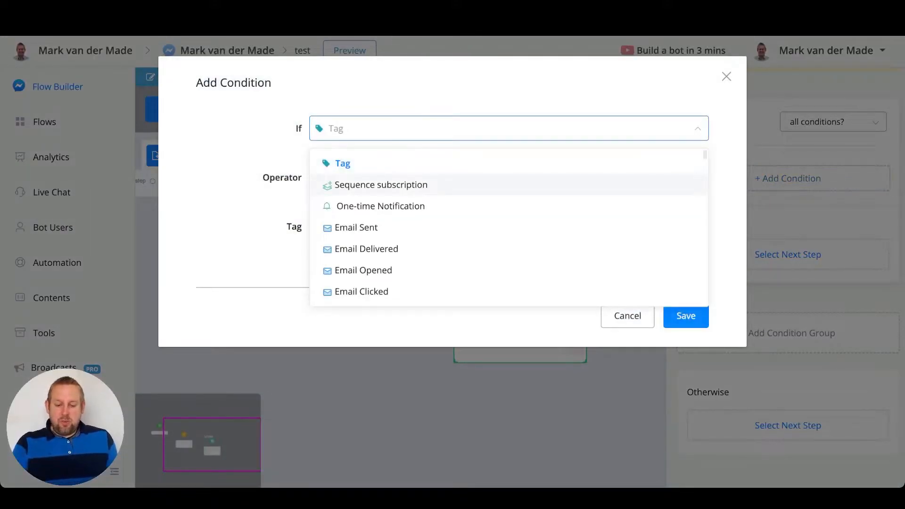
{"action": "type", "text": "res"}
{"action": "key", "text": "Return"}
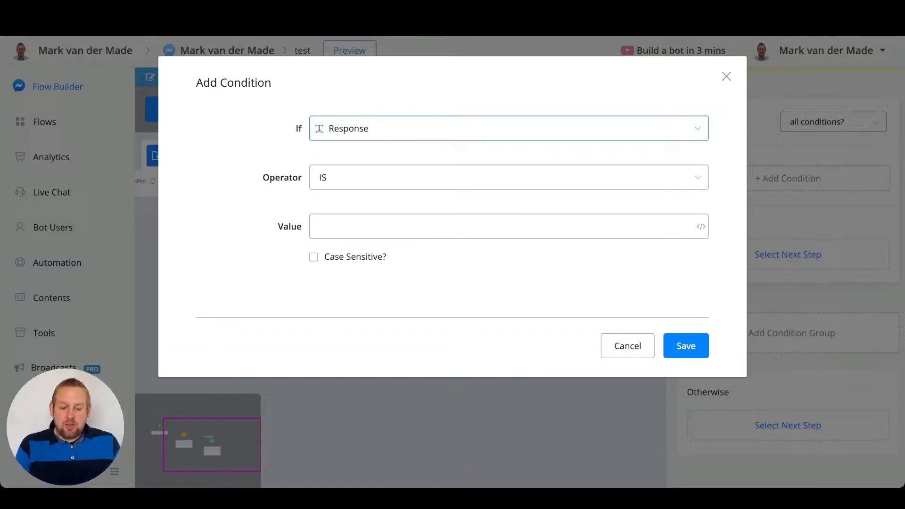
{"action": "left_click", "coordinate": [508, 178]}
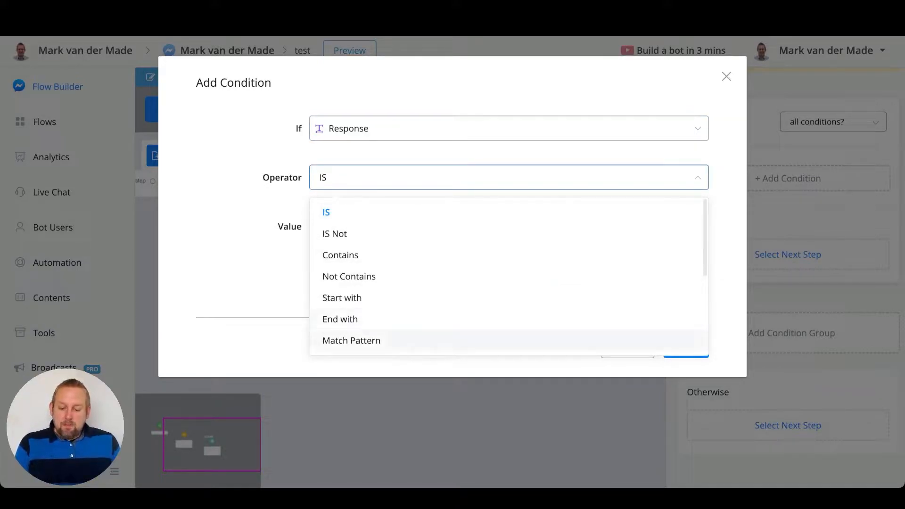
{"action": "left_click", "coordinate": [351, 341]}
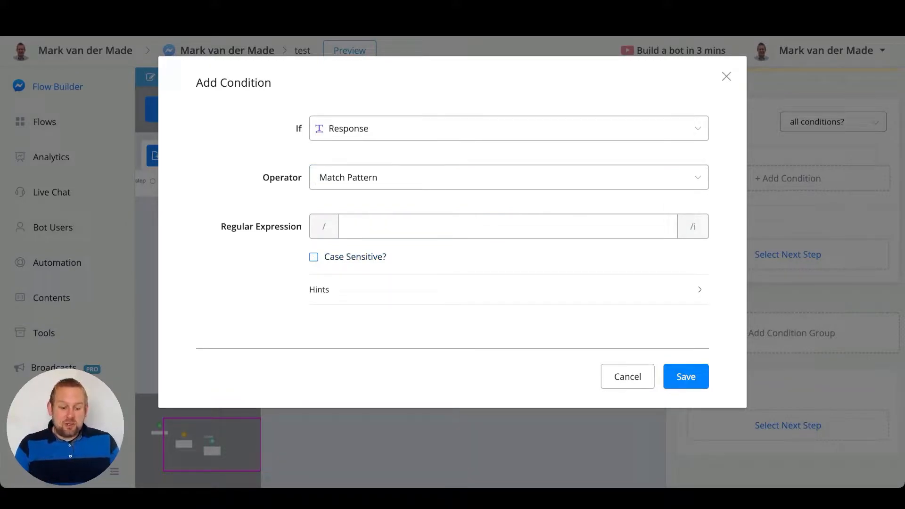
- Expand the regular expression hints and read through the available pattern syntax
{"action": "left_click", "coordinate": [319, 289]}
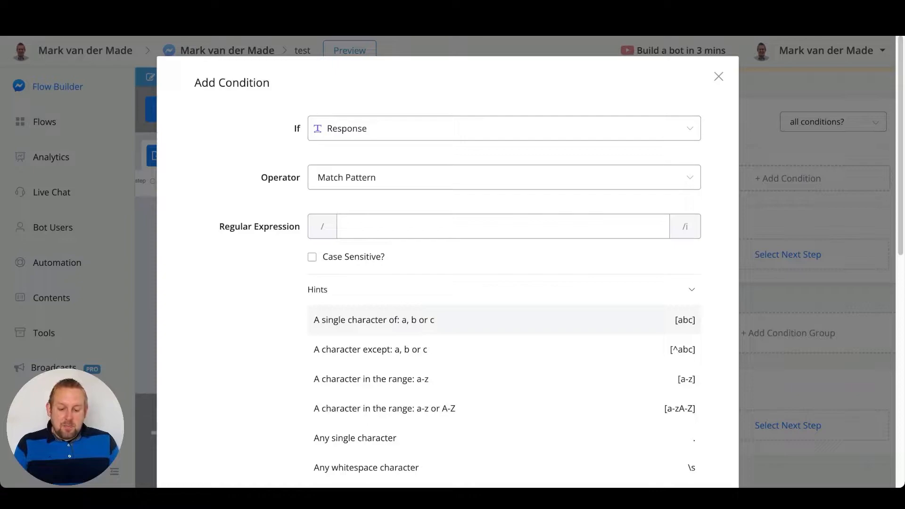
{"action": "scroll", "coordinate": [504, 325], "scroll_direction": "down", "scroll_amount": 3}
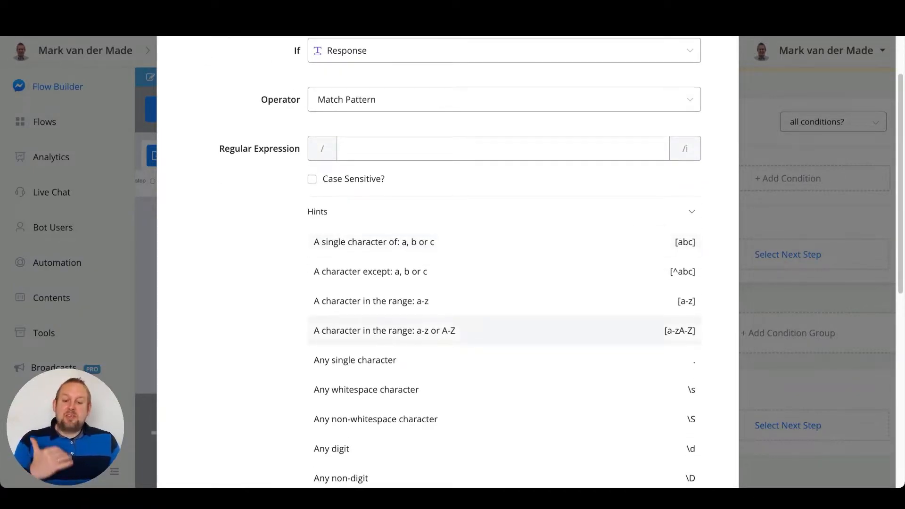
{"action": "scroll", "coordinate": [504, 330], "scroll_direction": "down", "scroll_amount": 5}
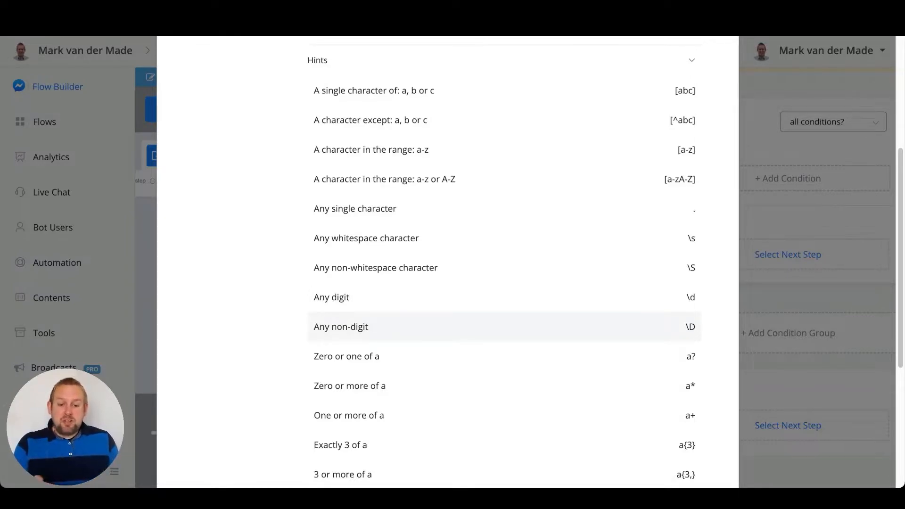
{"action": "scroll", "coordinate": [504, 327], "scroll_direction": "down", "scroll_amount": 6}
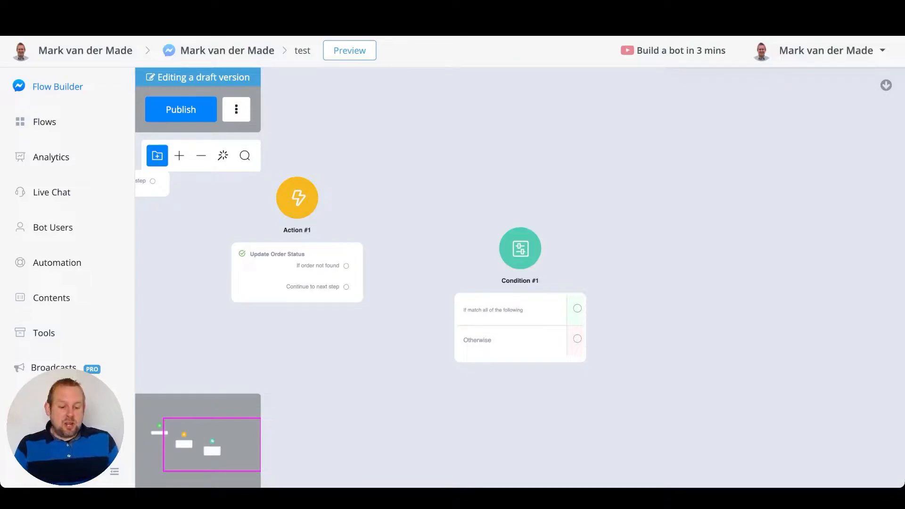
- Draft a condition in Condition #1 testing that Response IS "abc def", and close it without saving
{"action": "left_click", "coordinate": [520, 254]}
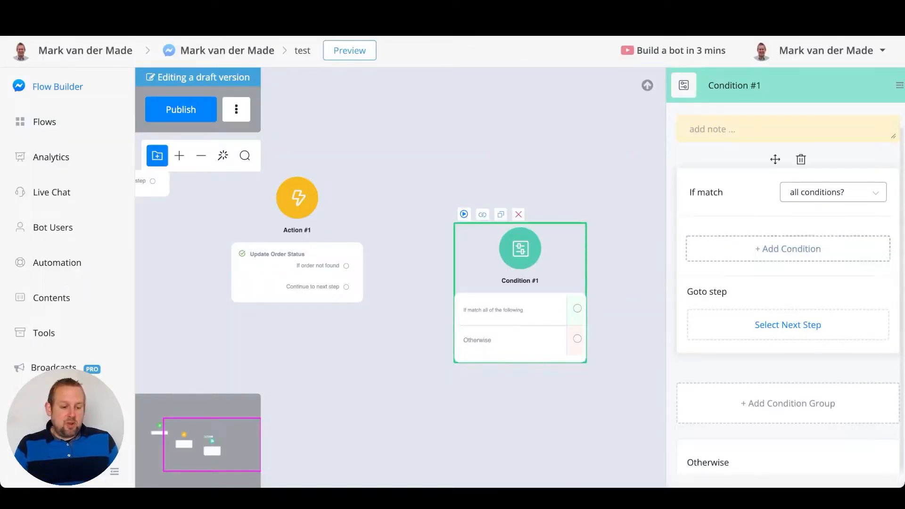
{"action": "left_click", "coordinate": [787, 249]}
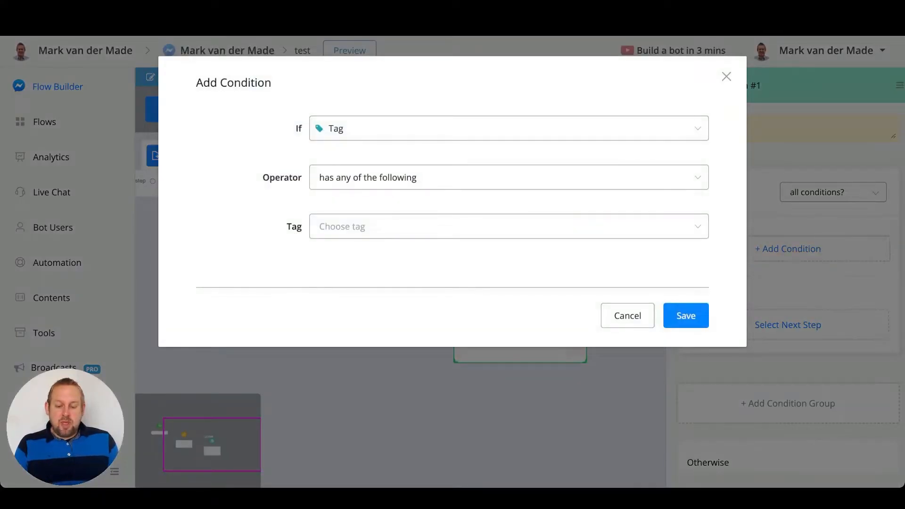
{"action": "left_click", "coordinate": [509, 129]}
{"action": "type", "text": "res"}
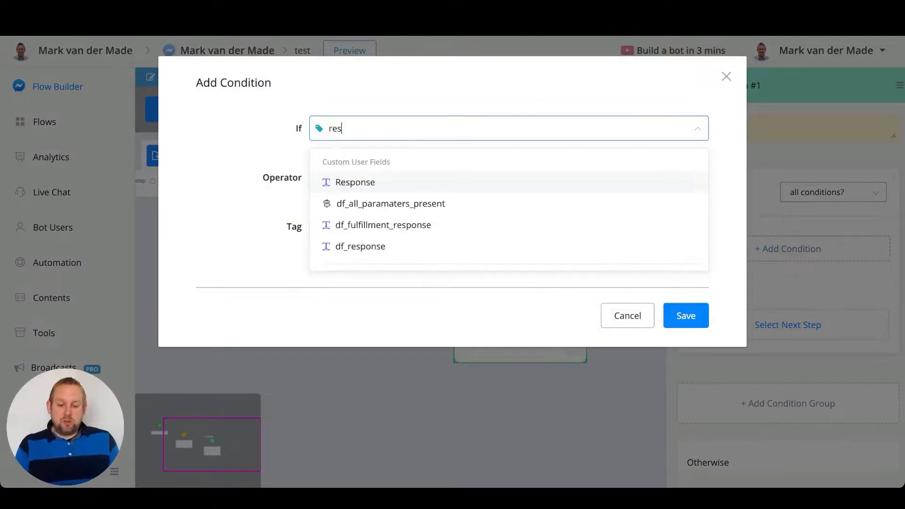
{"action": "key", "text": "Return"}
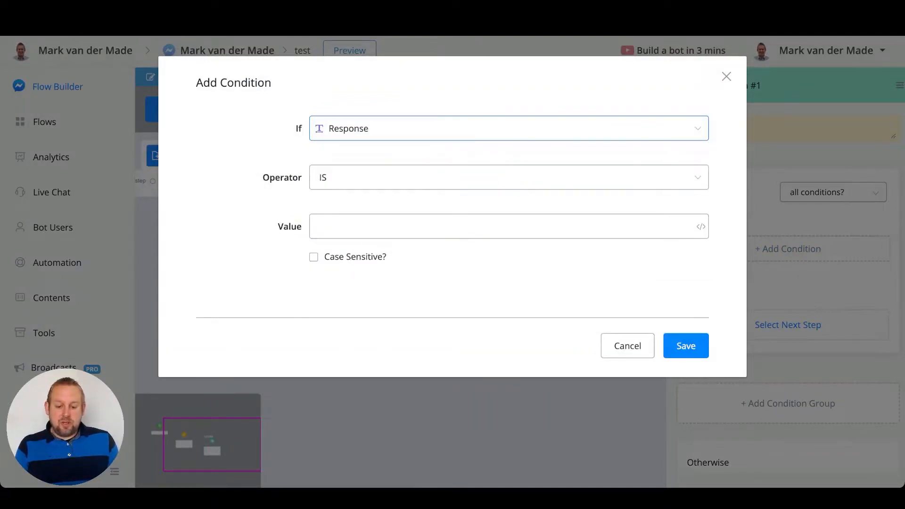
{"action": "left_click", "coordinate": [508, 226]}
{"action": "type", "text": "abc def"}
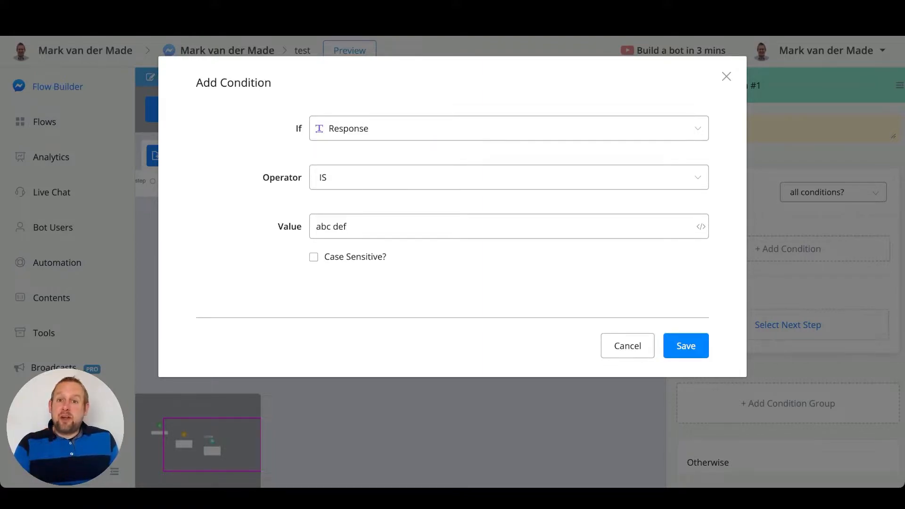
{"action": "left_click", "coordinate": [726, 76]}
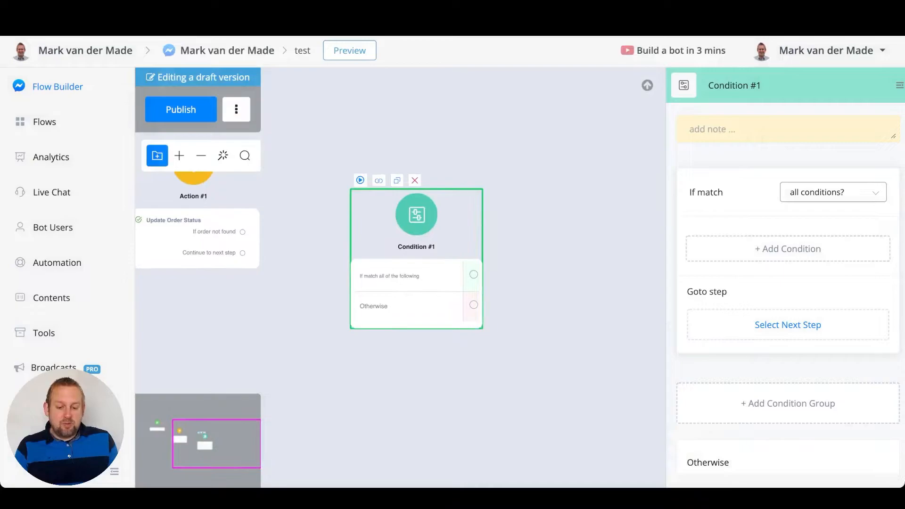
- Add a second Action step with a Set Variable Value action and open its settings
{"action": "left_click", "coordinate": [788, 325]}
{"action": "left_click", "coordinate": [611, 267]}
{"action": "left_click", "coordinate": [781, 247]}
{"action": "mouse_move", "coordinate": [728, 283]}
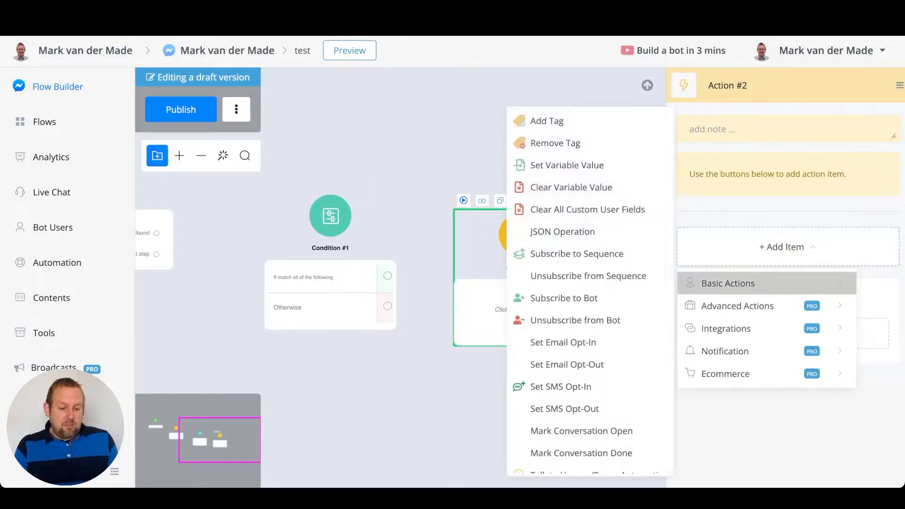
{"action": "left_click", "coordinate": [567, 166]}
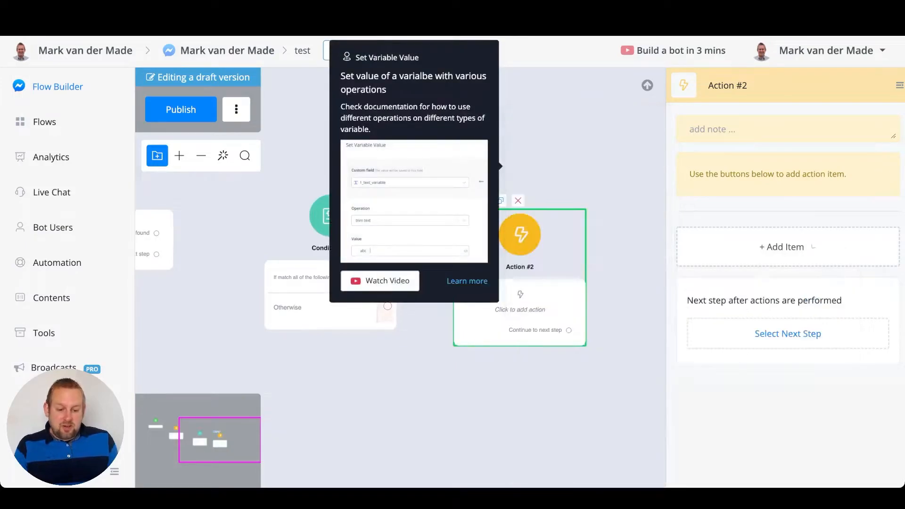
{"action": "left_click", "coordinate": [741, 208]}
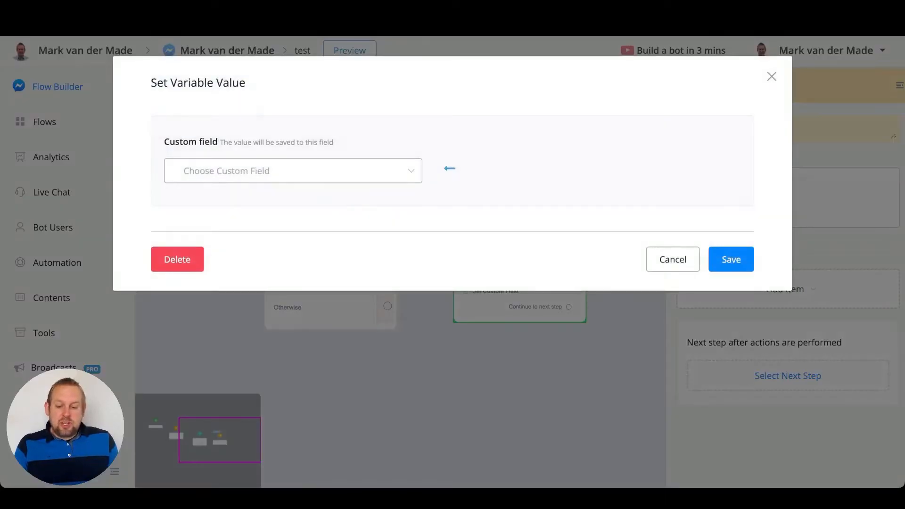
- Choose the winner custom field for the variable action and enter "abc def" as its value
{"action": "left_click", "coordinate": [293, 171]}
{"action": "scroll", "coordinate": [292, 310], "scroll_direction": "down", "scroll_amount": 6}
{"action": "scroll", "coordinate": [292, 304], "scroll_direction": "down", "scroll_amount": 10}
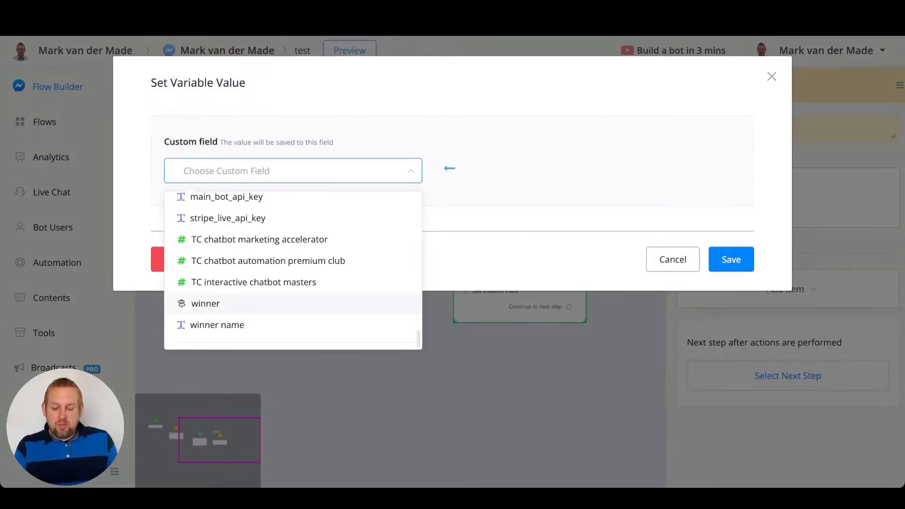
{"action": "left_click", "coordinate": [205, 303]}
{"action": "left_click", "coordinate": [206, 332]}
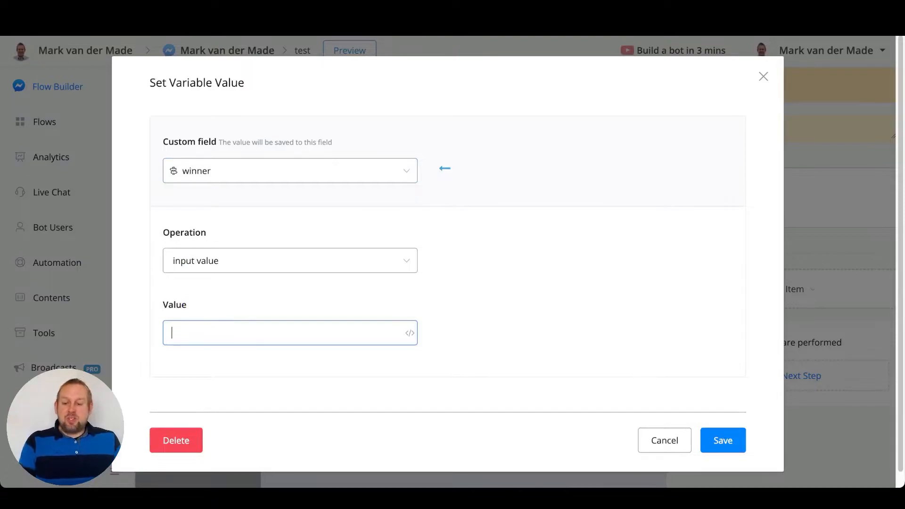
{"action": "type", "text": "abc def"}
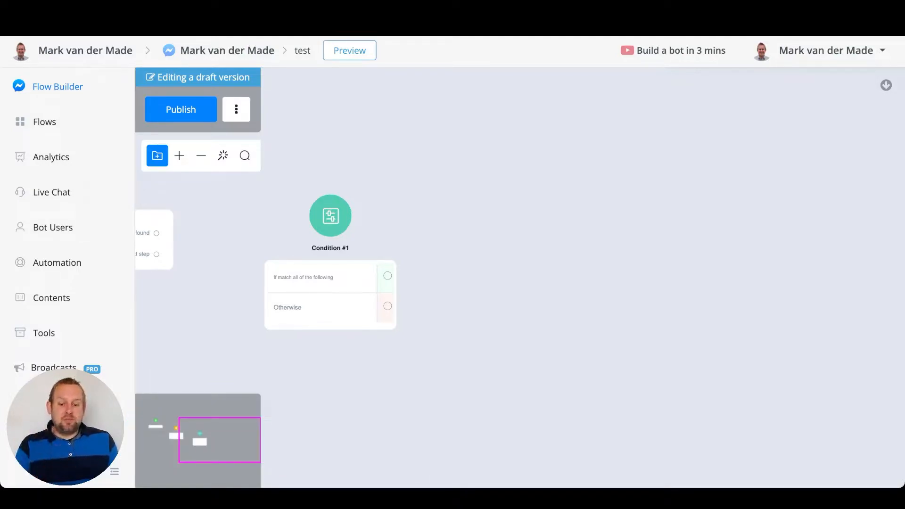
- Start a new condition in Condition #1 and base it on the num custom field
{"action": "left_click", "coordinate": [330, 221]}
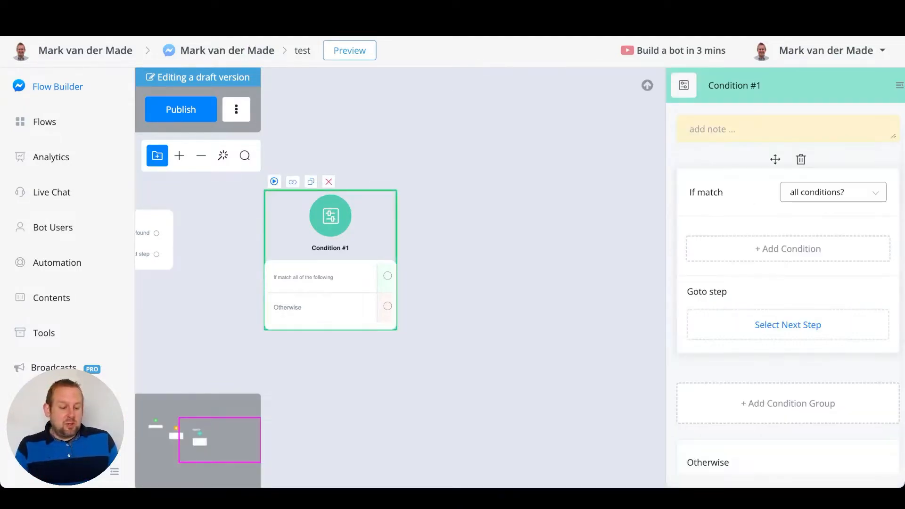
{"action": "left_click", "coordinate": [787, 248]}
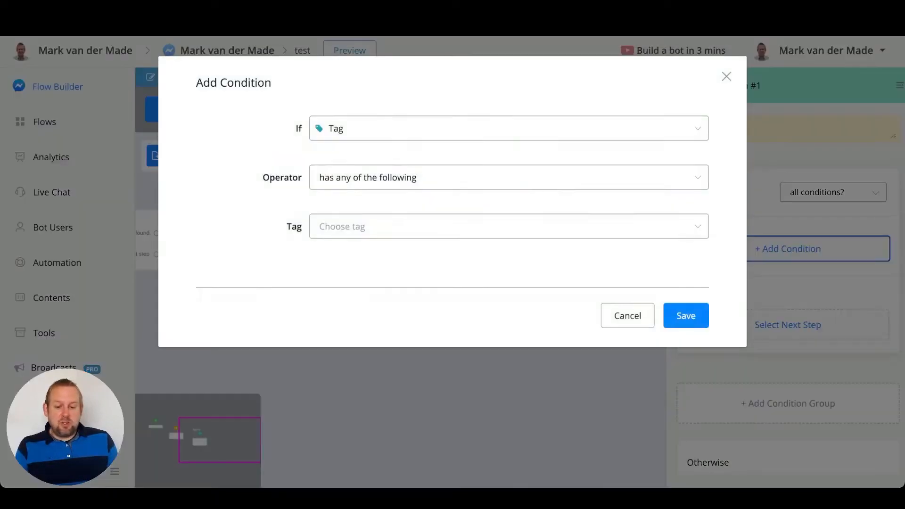
{"action": "left_click", "coordinate": [509, 129]}
{"action": "scroll", "coordinate": [508, 205], "scroll_direction": "down", "scroll_amount": 20}
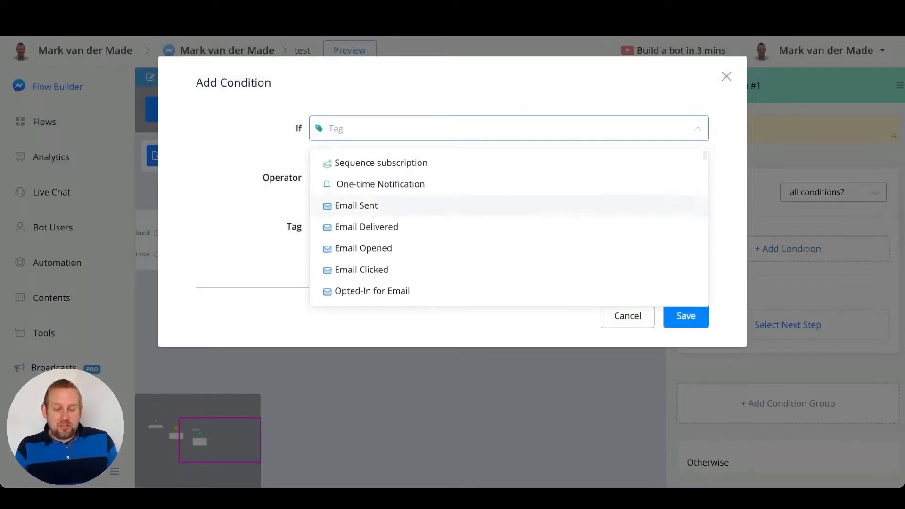
{"action": "scroll", "coordinate": [509, 227], "scroll_direction": "up", "scroll_amount": 10}
{"action": "scroll", "coordinate": [509, 227], "scroll_direction": "down", "scroll_amount": 5}
{"action": "scroll", "coordinate": [508, 227], "scroll_direction": "up", "scroll_amount": 5}
{"action": "scroll", "coordinate": [509, 227], "scroll_direction": "down", "scroll_amount": 3}
{"action": "scroll", "coordinate": [509, 226], "scroll_direction": "down", "scroll_amount": 15}
{"action": "scroll", "coordinate": [509, 226], "scroll_direction": "down", "scroll_amount": 10}
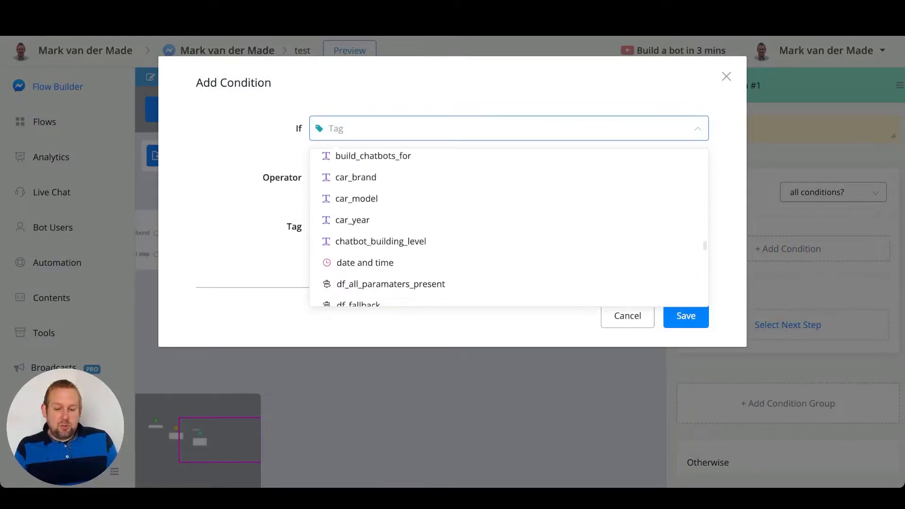
{"action": "left_click", "coordinate": [346, 204]}
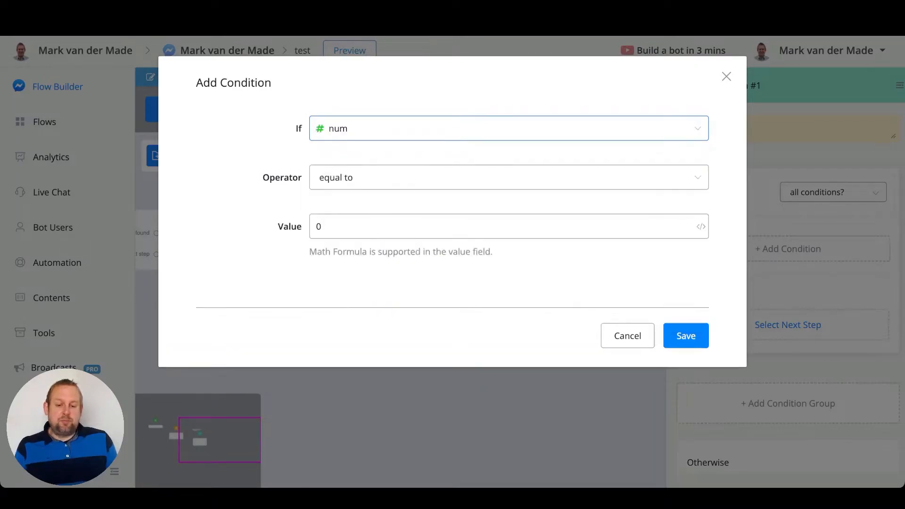
- Set the operator of the num condition to greater than
{"action": "left_click", "coordinate": [509, 177]}
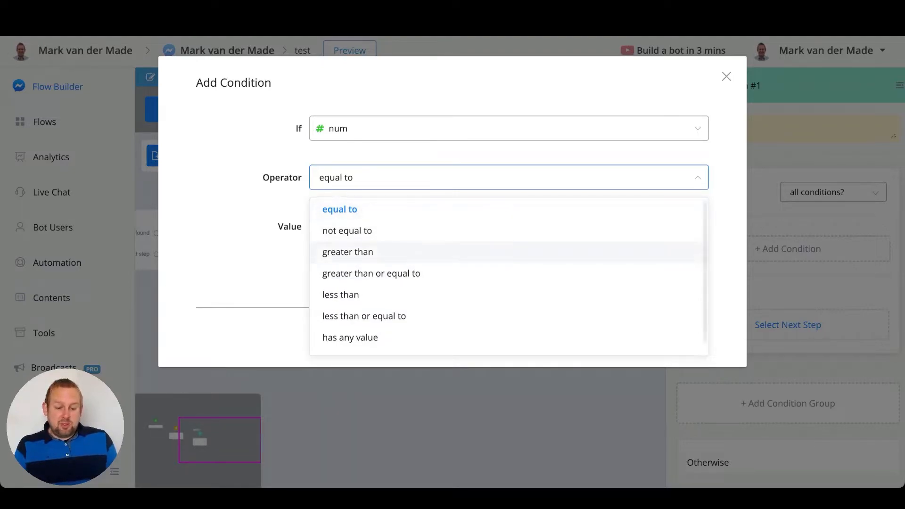
{"action": "scroll", "coordinate": [509, 261], "scroll_direction": "down", "scroll_amount": 1}
{"action": "scroll", "coordinate": [509, 330], "scroll_direction": "up", "scroll_amount": 1}
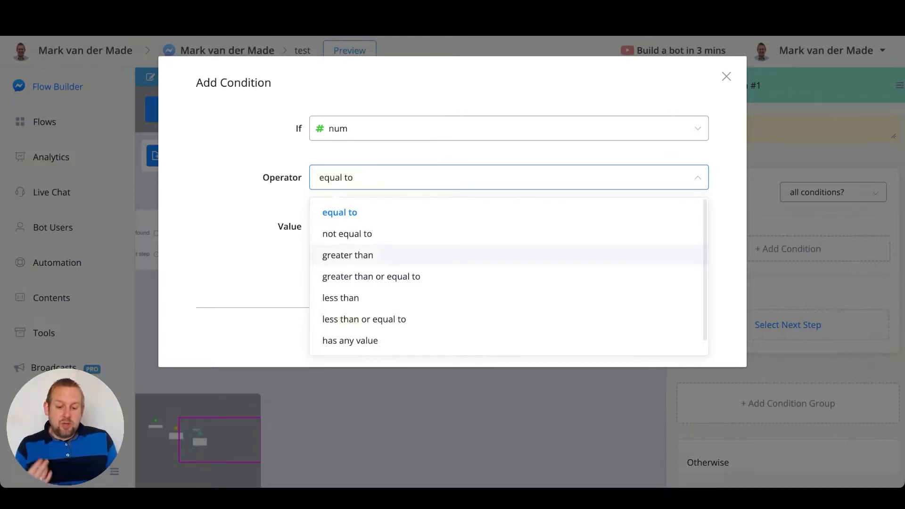
{"action": "left_click", "coordinate": [508, 255]}
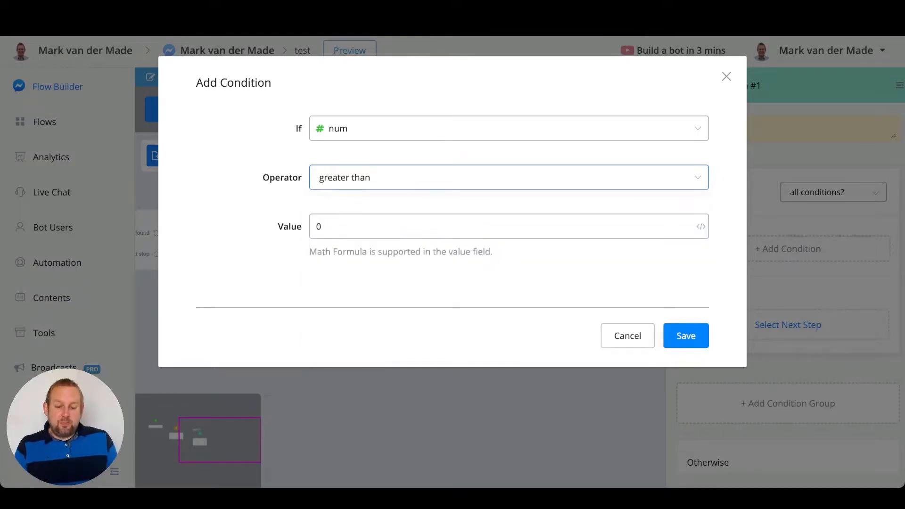
- Replace the condition's value with a formula that adds 5 to the quantity_1 field
{"action": "double_click", "coordinate": [320, 226]}
{"action": "key", "text": "BackSpace"}
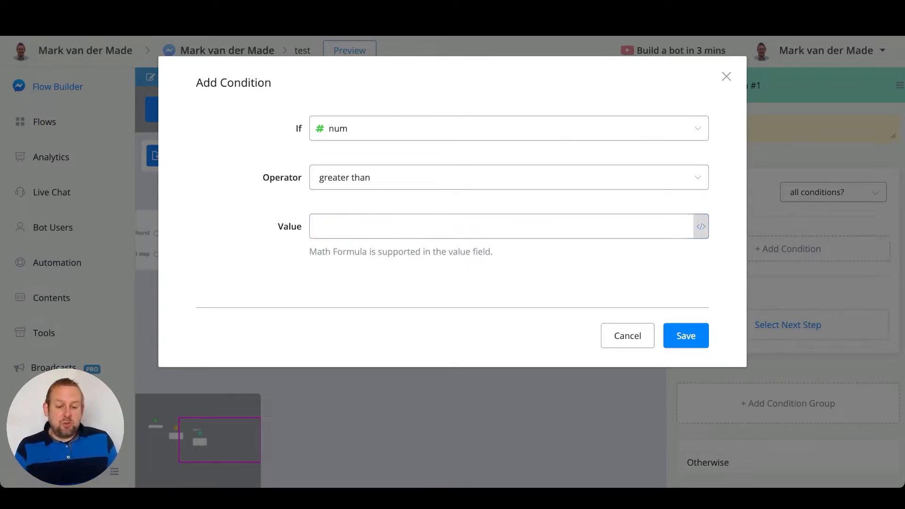
{"action": "left_click", "coordinate": [700, 227]}
{"action": "scroll", "coordinate": [575, 259], "scroll_direction": "down", "scroll_amount": 15}
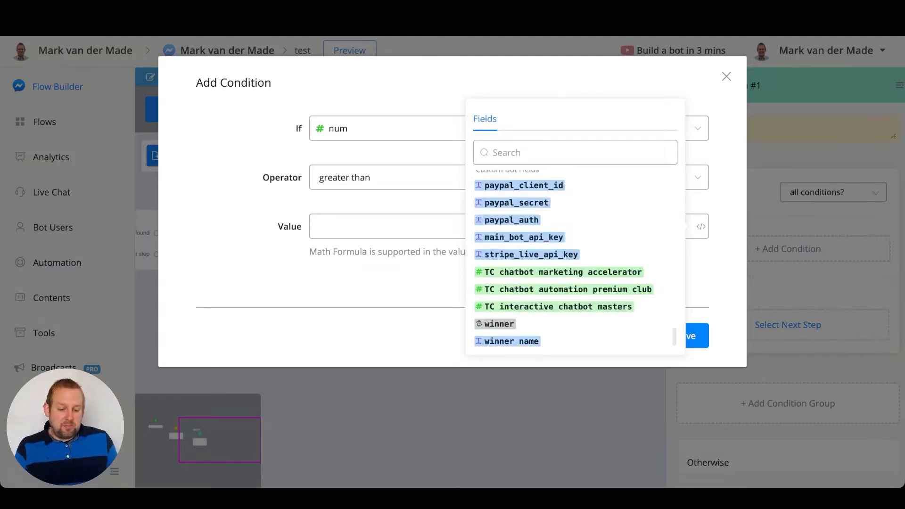
{"action": "scroll", "coordinate": [575, 260], "scroll_direction": "up", "scroll_amount": 4}
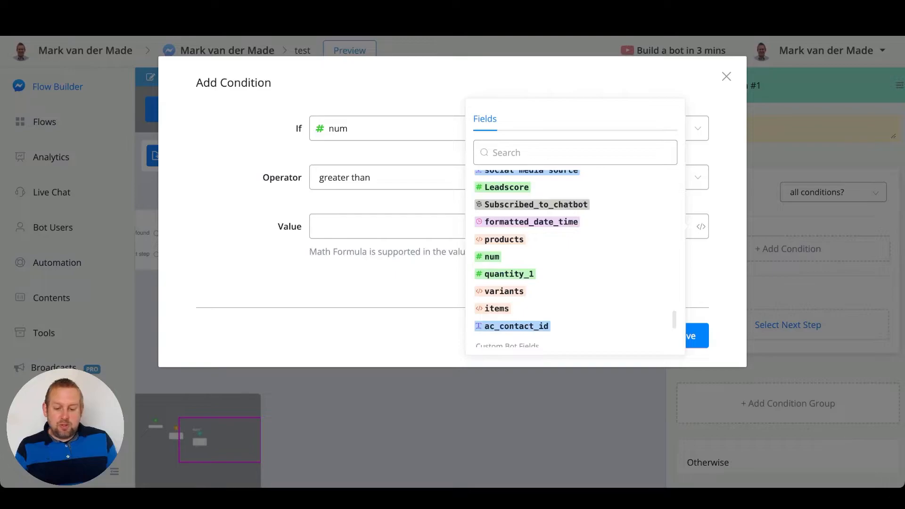
{"action": "left_click", "coordinate": [509, 274]}
{"action": "left_click", "coordinate": [424, 227]}
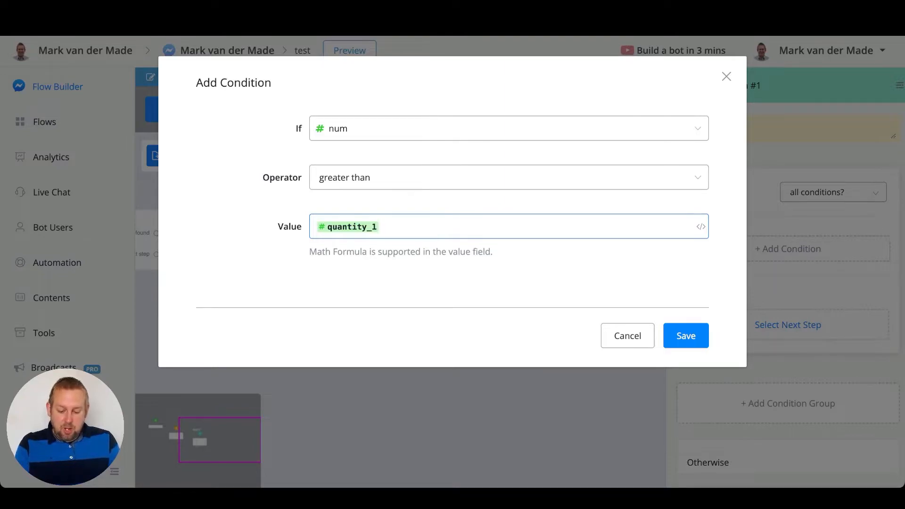
{"action": "type", "text": "+5"}
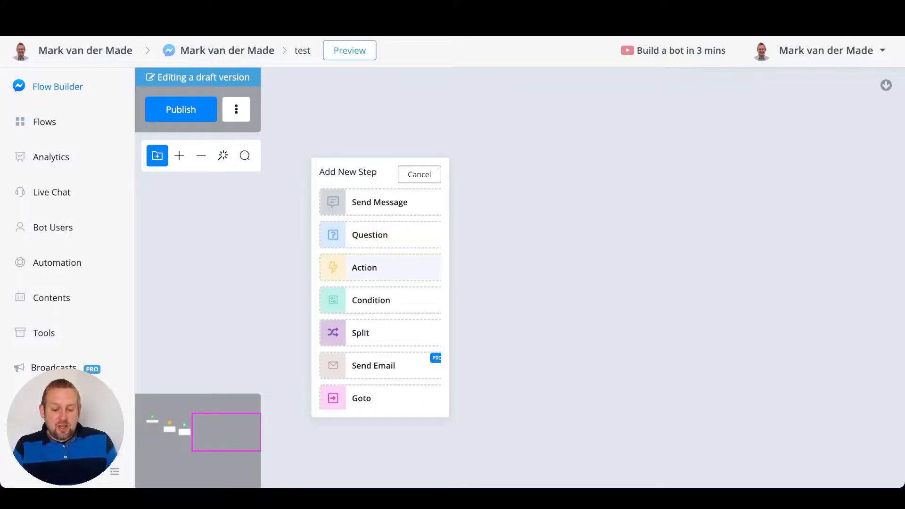
- Add a new Action step to the flow containing an Update User Profile action
{"action": "left_click", "coordinate": [363, 267]}
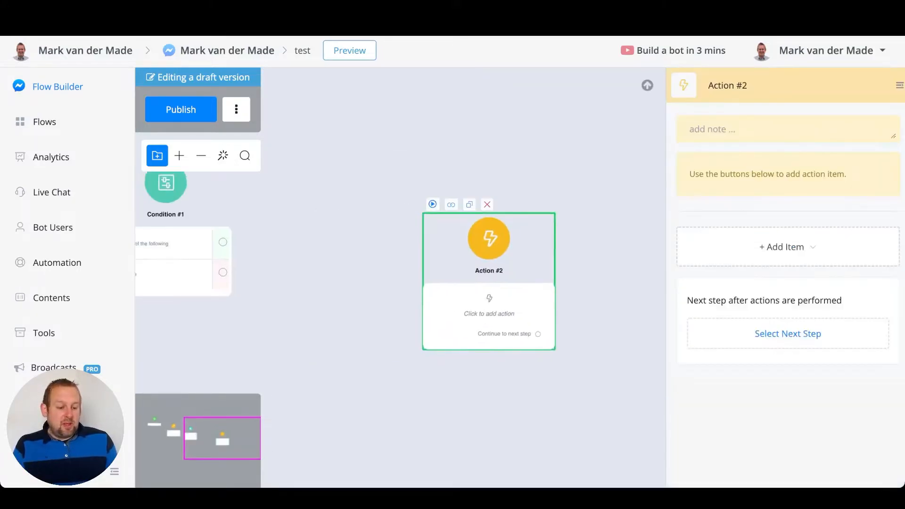
{"action": "left_click", "coordinate": [784, 247]}
{"action": "mouse_move", "coordinate": [737, 305]}
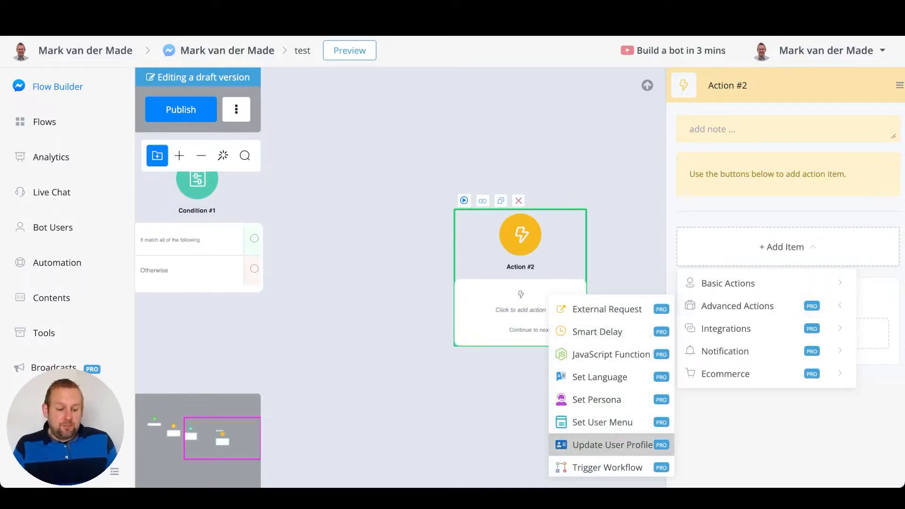
{"action": "left_click", "coordinate": [611, 445]}
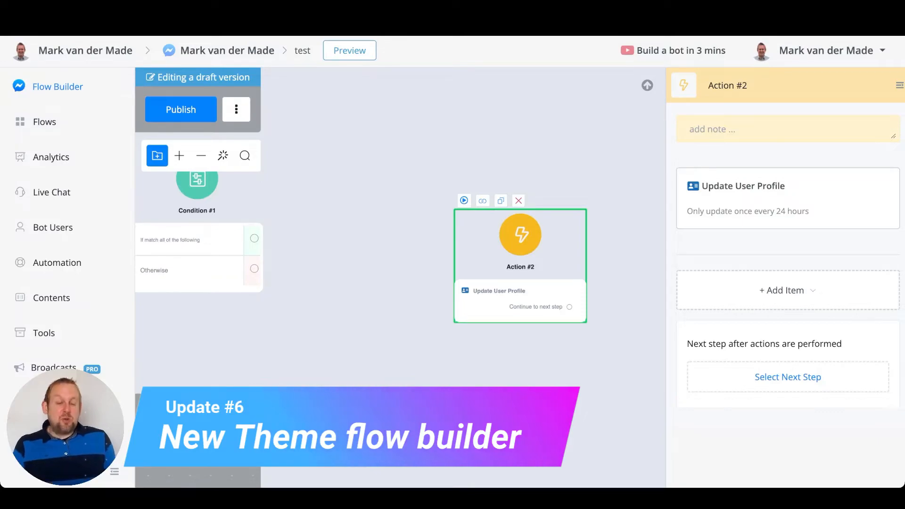
- Change the flow builder theme to Jelly Bean and apply it
{"action": "left_click", "coordinate": [236, 109]}
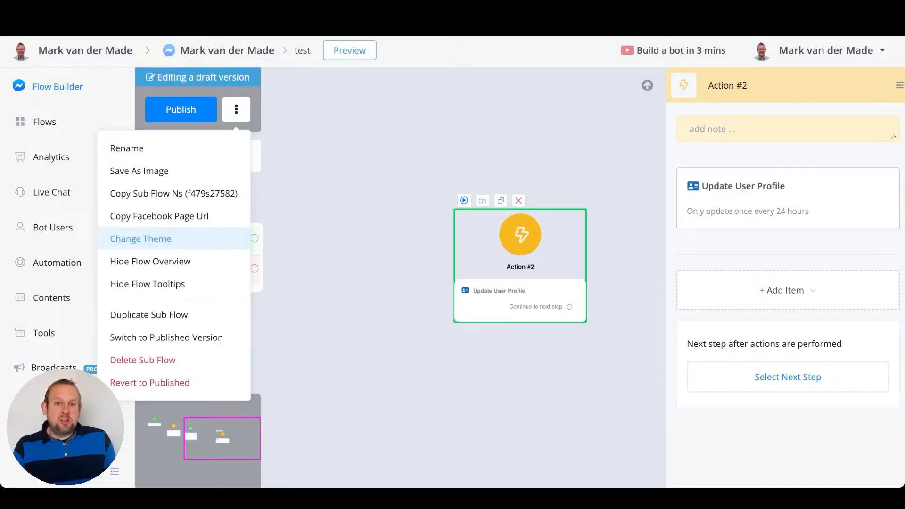
{"action": "left_click", "coordinate": [140, 239]}
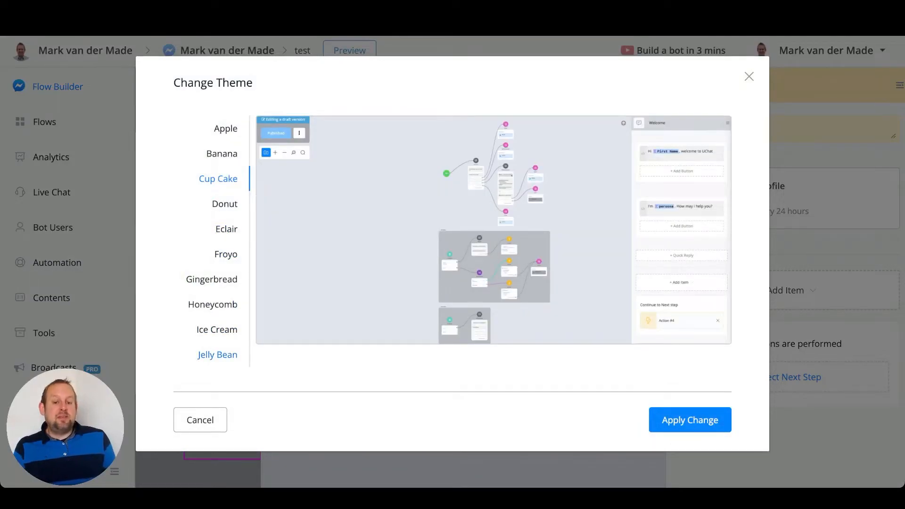
{"action": "left_click", "coordinate": [218, 355]}
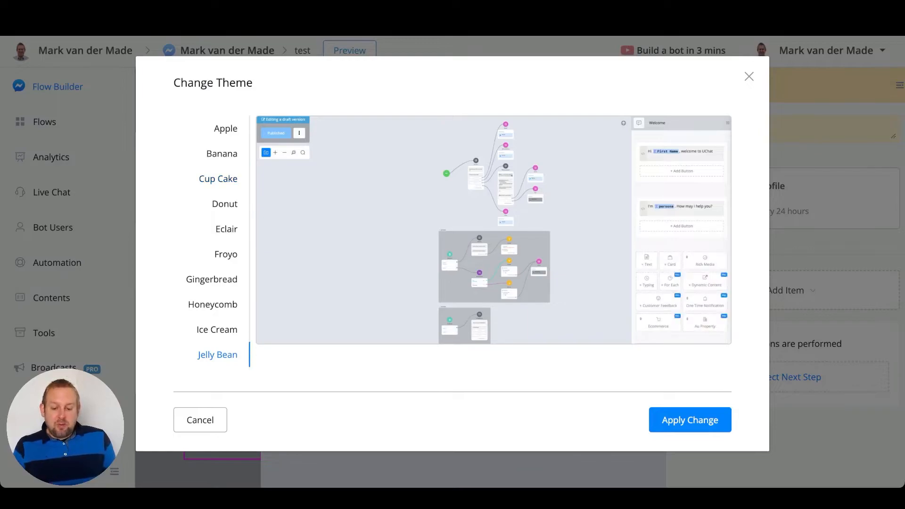
{"action": "left_click", "coordinate": [690, 420]}
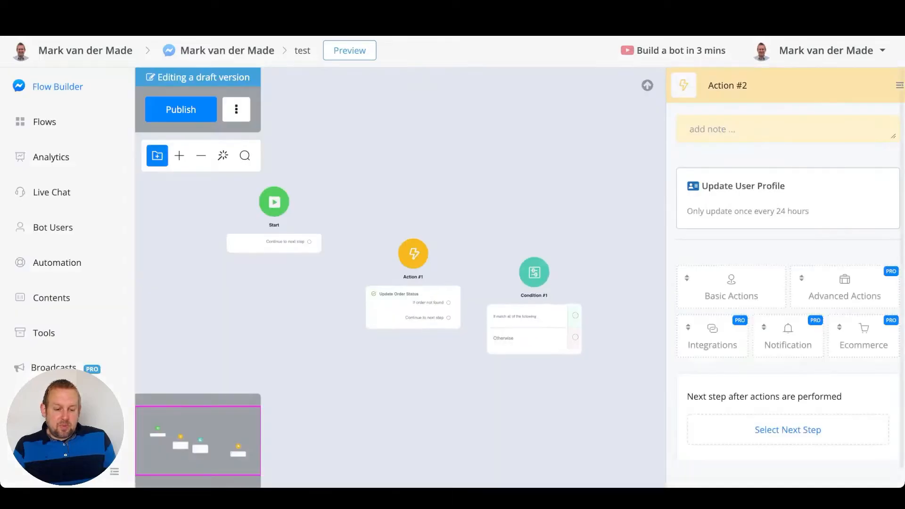
{"action": "scroll", "coordinate": [409, 339], "scroll_direction": "down", "scroll_amount": 5}
{"action": "left_click_drag", "start_coordinate": [409, 338], "coordinate": [392, 330]}
{"action": "left_click_drag", "start_coordinate": [353, 278], "coordinate": [350, 249]}
{"action": "left_click_drag", "start_coordinate": [422, 281], "coordinate": [424, 240]}
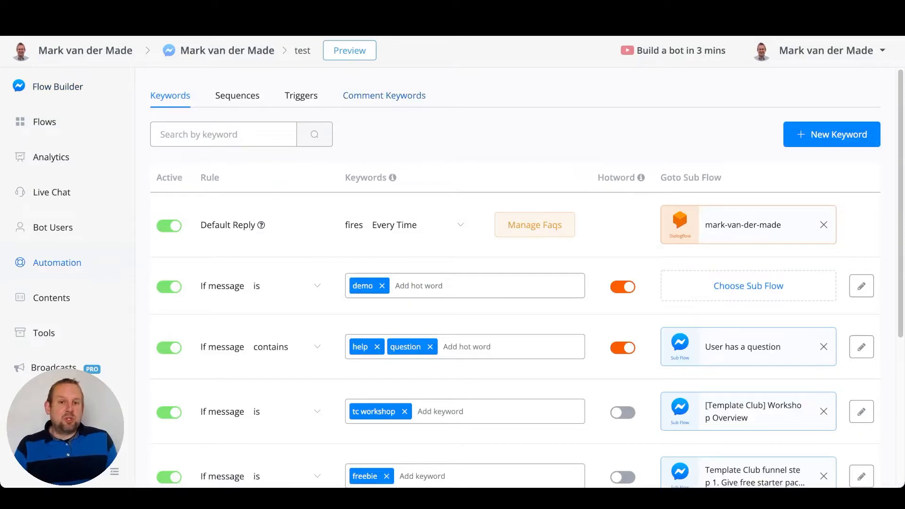
- Start a new comment keyword from the bot's Comment Keywords automation list
{"action": "left_click", "coordinate": [384, 96]}
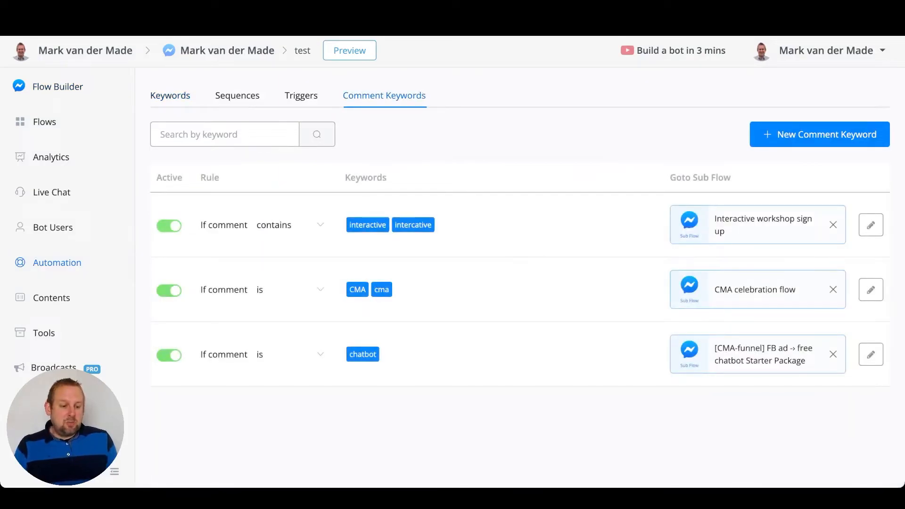
{"action": "left_click", "coordinate": [754, 133]}
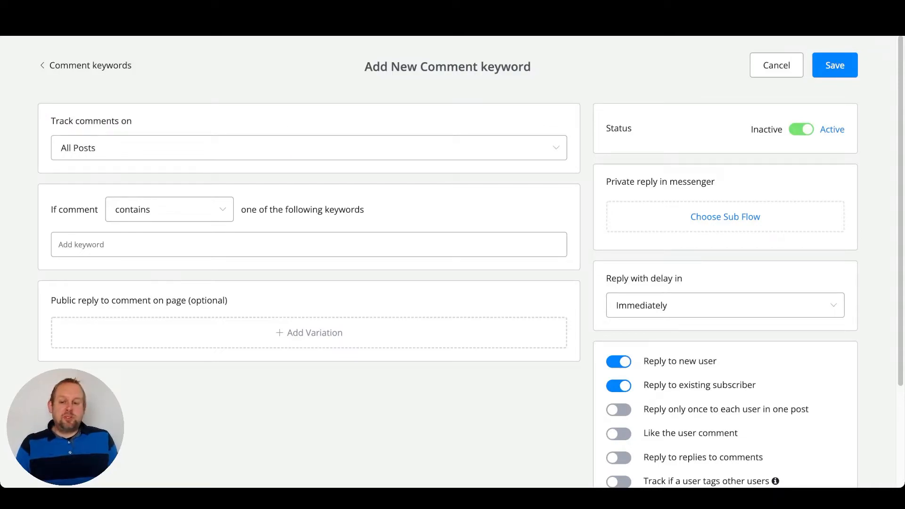
{"action": "triple_click", "coordinate": [127, 121]}
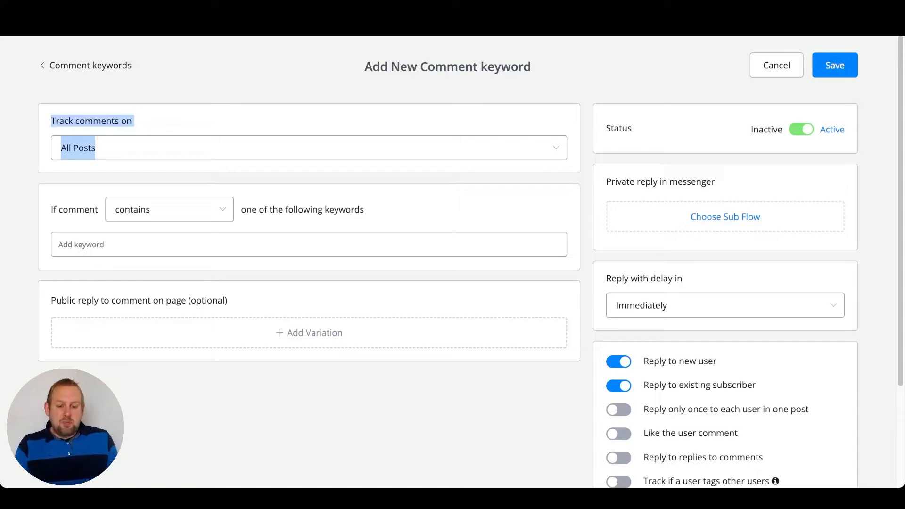
- Set the new keyword to track comments on =Custom Post Id= and activate the Custom Post Id field for entry
{"action": "left_click", "coordinate": [308, 148]}
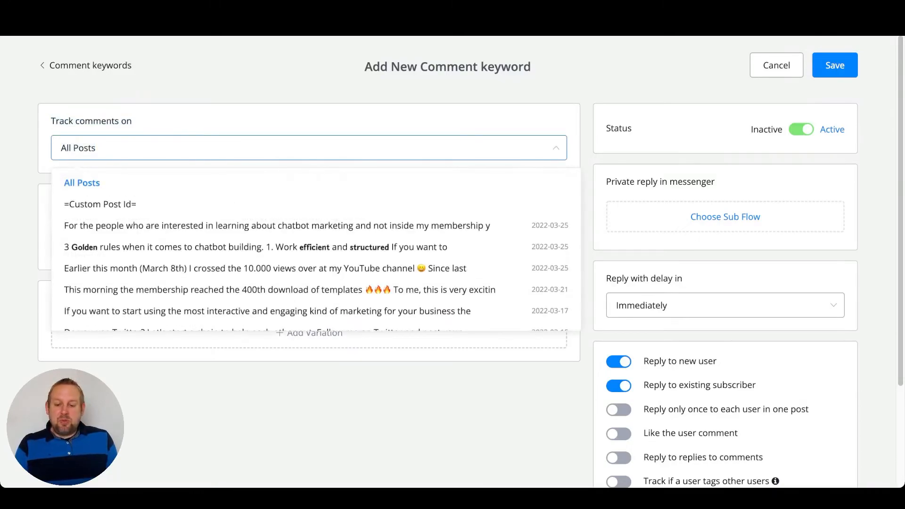
{"action": "scroll", "coordinate": [316, 250], "scroll_direction": "down", "scroll_amount": 15}
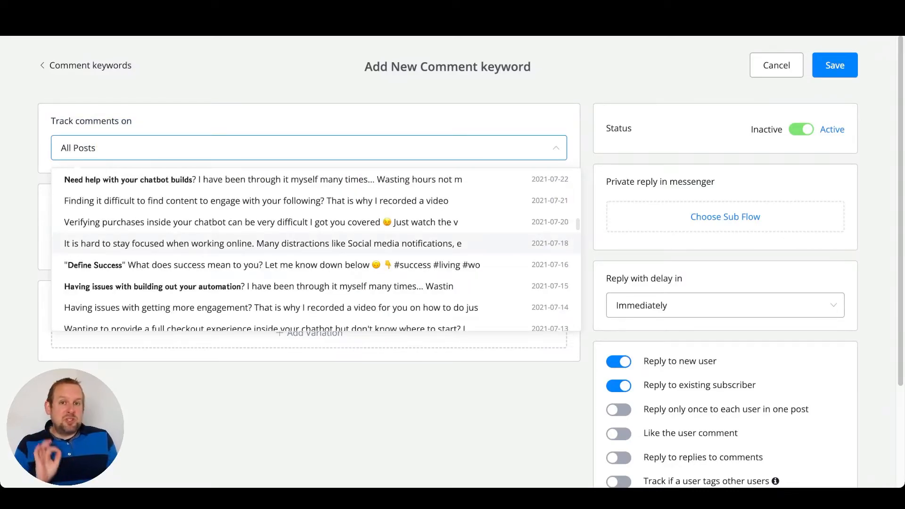
{"action": "scroll", "coordinate": [316, 250], "scroll_direction": "up", "scroll_amount": 15}
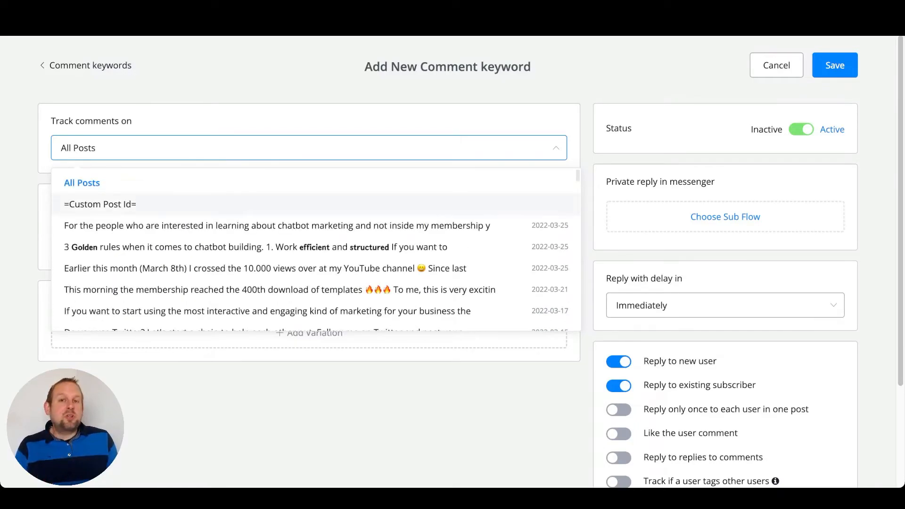
{"action": "left_click", "coordinate": [100, 204]}
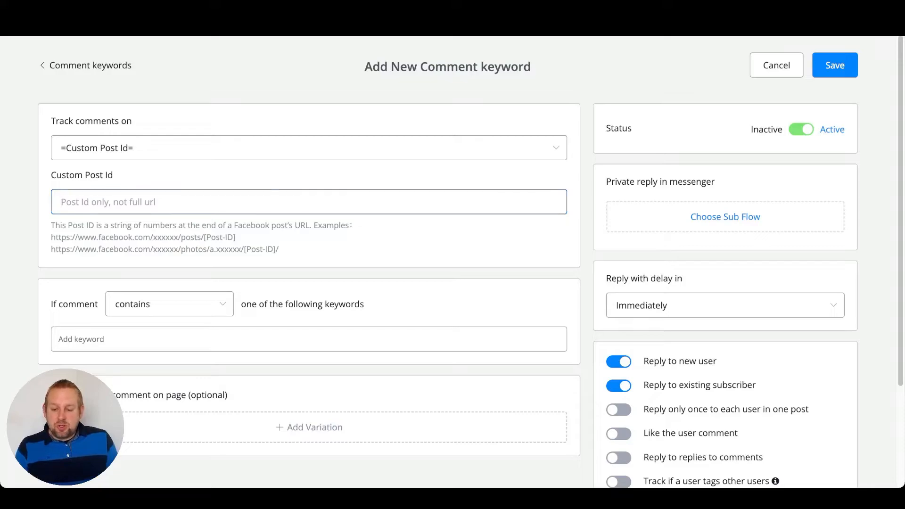
{"action": "left_click_drag", "start_coordinate": [52, 226], "coordinate": [279, 250]}
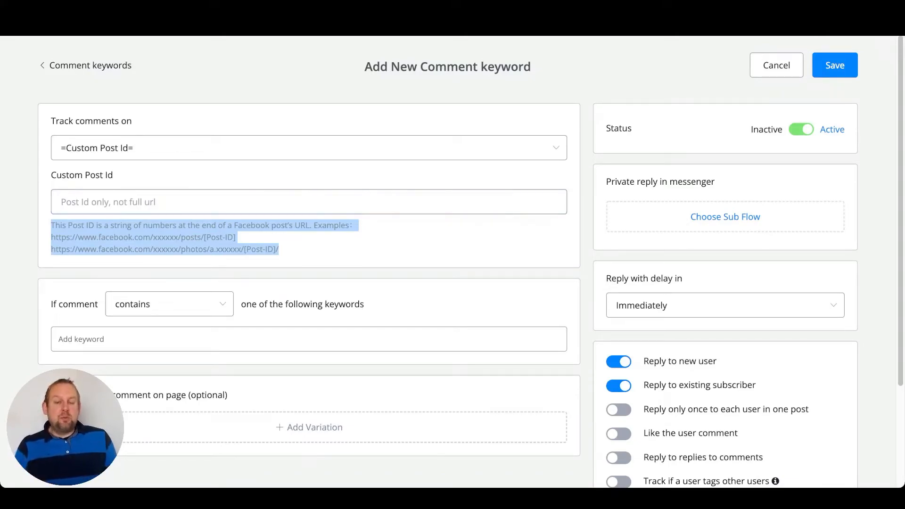
{"action": "left_click", "coordinate": [109, 202]}
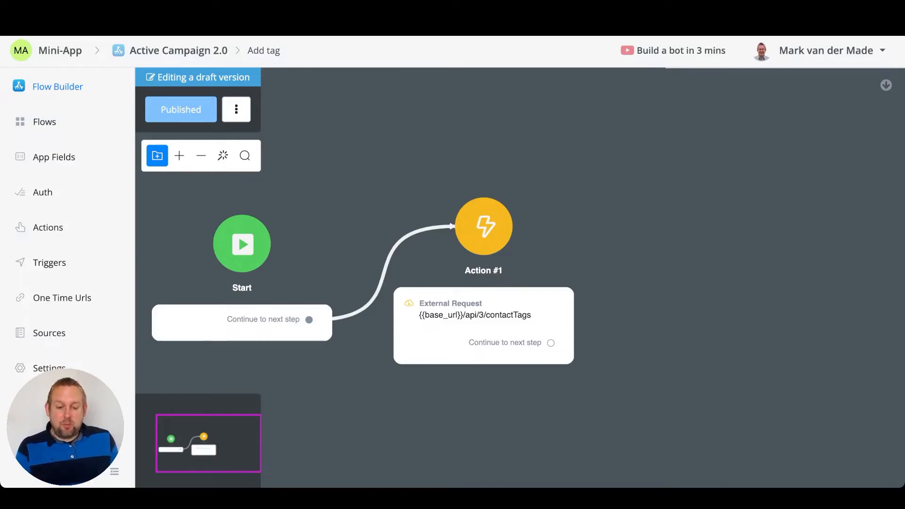
- Add a Set Action Failed item to Action #1 of the Add tag mini-app flow and activate its error message field
{"action": "left_click", "coordinate": [483, 283]}
{"action": "scroll", "coordinate": [814, 306], "scroll_direction": "down", "scroll_amount": 1}
{"action": "scroll", "coordinate": [785, 273], "scroll_direction": "down", "scroll_amount": 3}
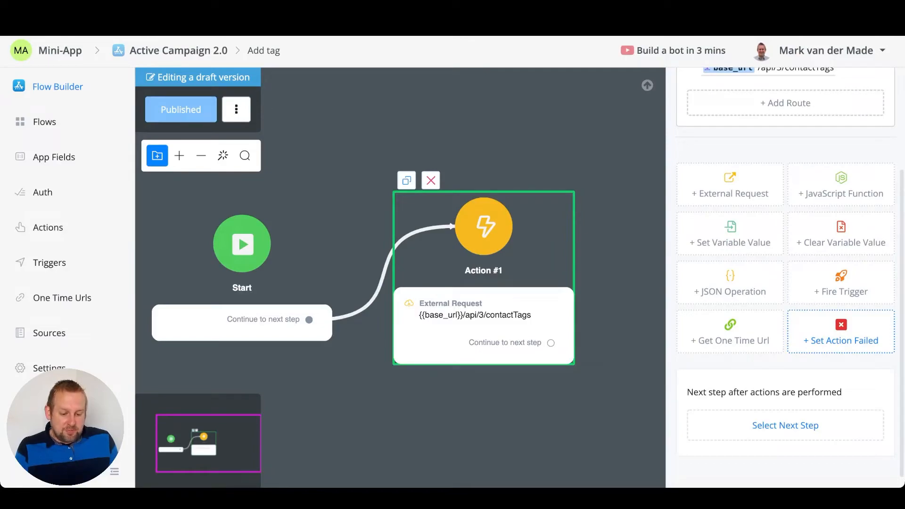
{"action": "left_click", "coordinate": [840, 332]}
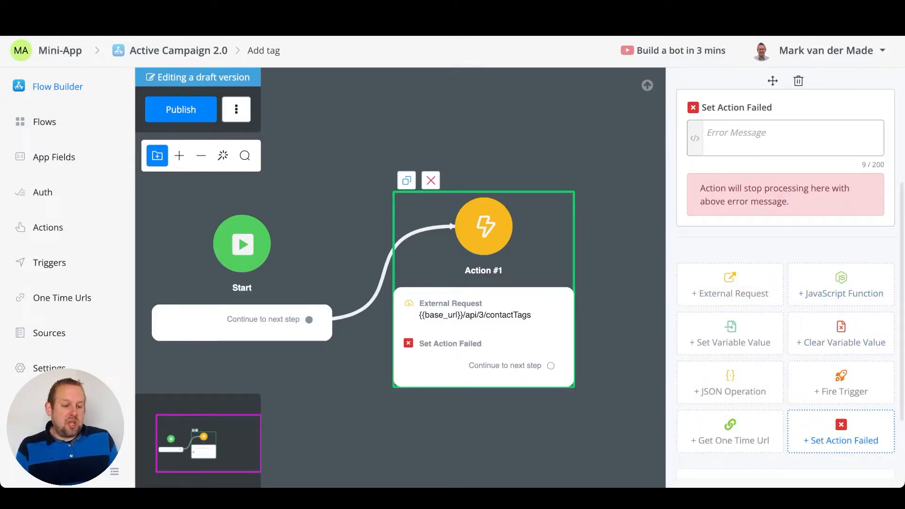
{"action": "left_click", "coordinate": [772, 137]}
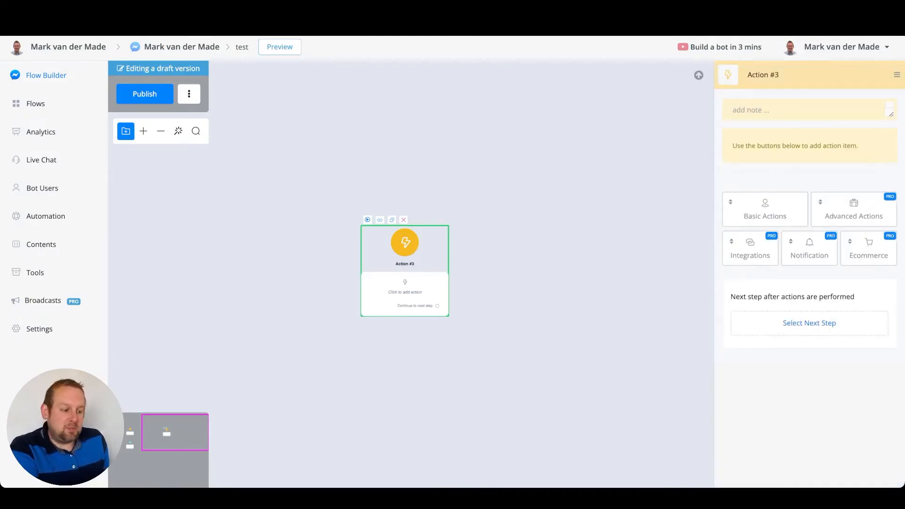
- Add a Stripe Checkout Url ecommerce item to Action #3
{"action": "left_click", "coordinate": [869, 248]}
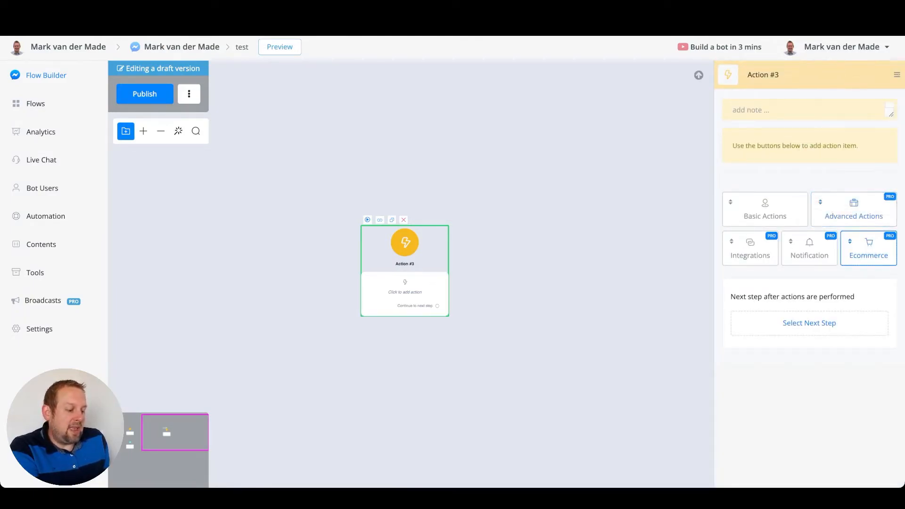
{"action": "mouse_move", "coordinate": [868, 249]}
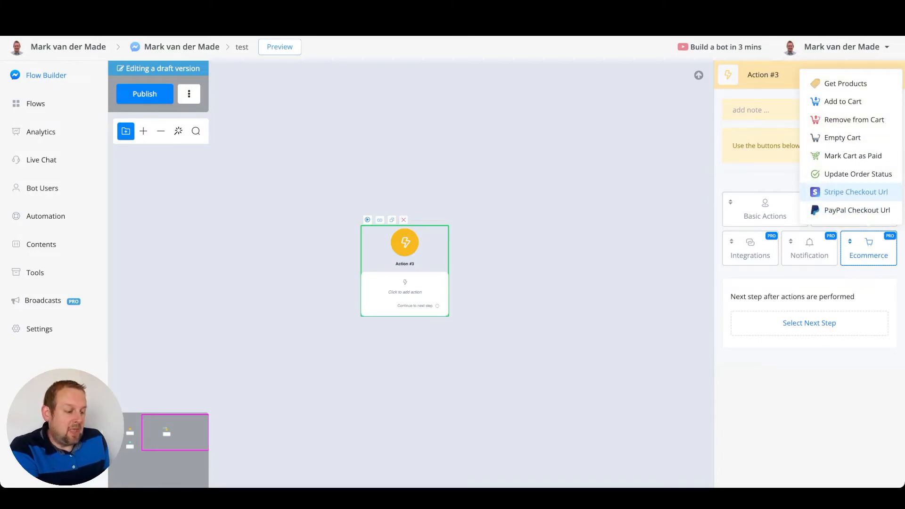
{"action": "left_click", "coordinate": [855, 191]}
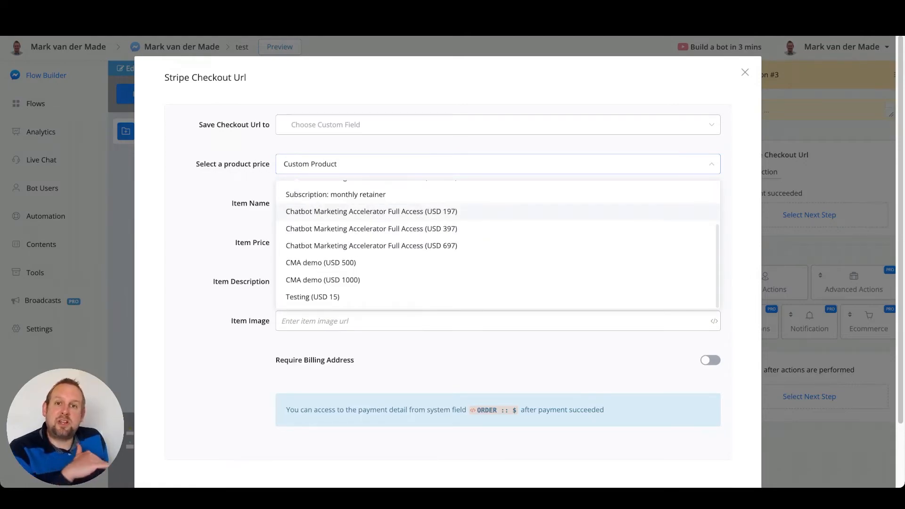
- Choose Custom Product as the product price in the Stripe Checkout Url settings and go through the item price and image fields
{"action": "scroll", "coordinate": [498, 245], "scroll_direction": "up", "scroll_amount": 5}
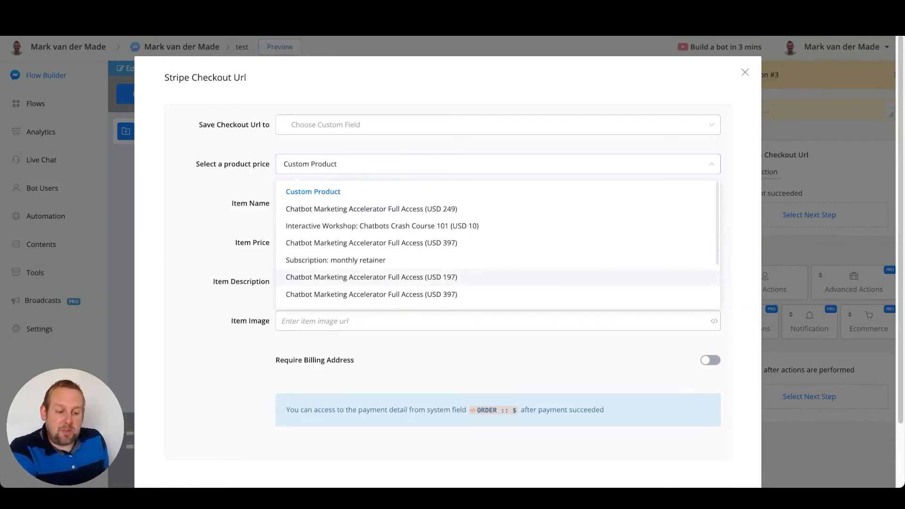
{"action": "left_click", "coordinate": [312, 192]}
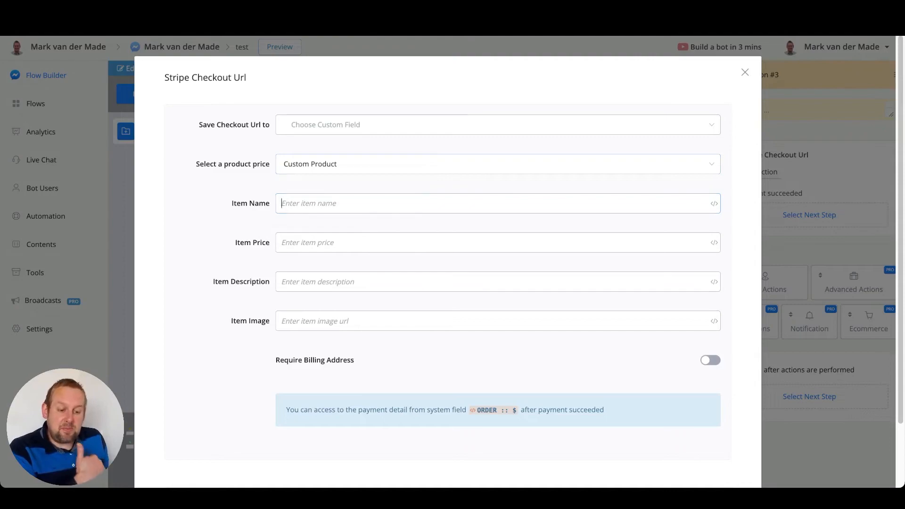
{"action": "left_click", "coordinate": [307, 243]}
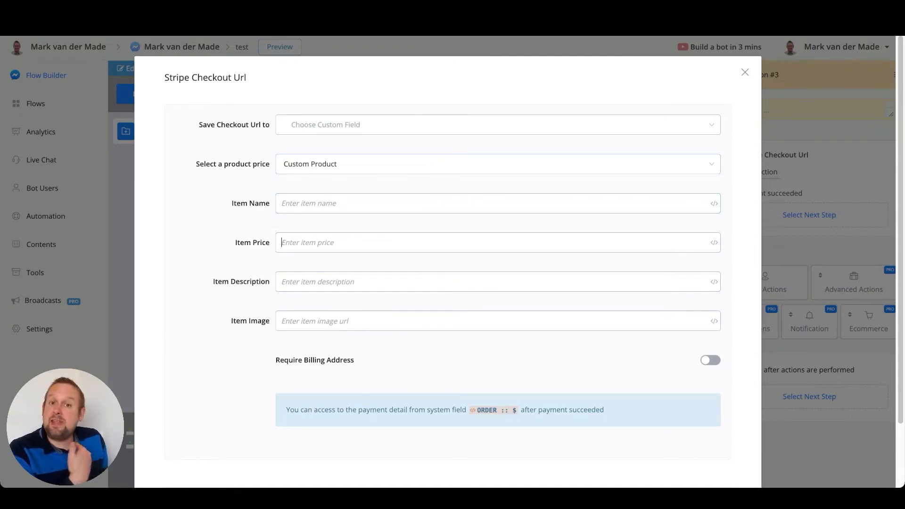
{"action": "left_click", "coordinate": [315, 320]}
{"action": "scroll", "coordinate": [448, 282], "scroll_direction": "down", "scroll_amount": 1}
{"action": "scroll", "coordinate": [447, 283], "scroll_direction": "down", "scroll_amount": 1}
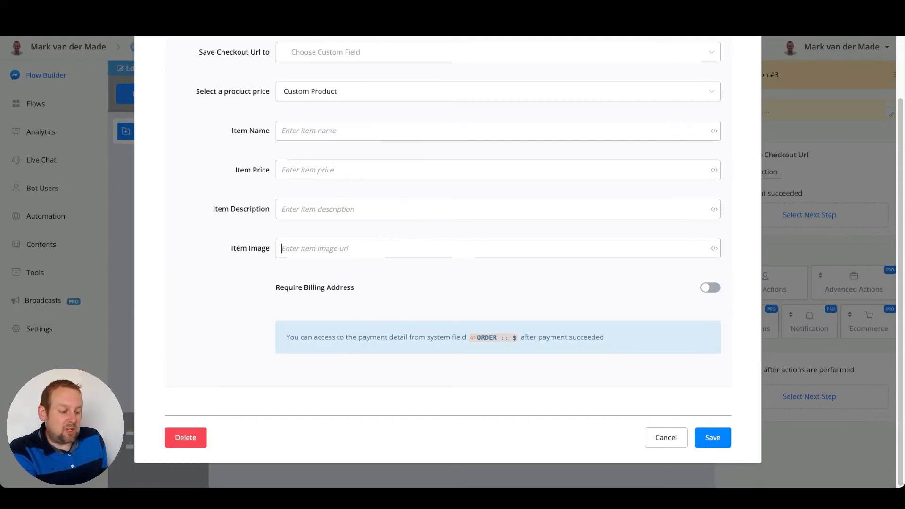
- Enable Require Billing Address for the Stripe checkout and discard the changed settings
{"action": "left_click", "coordinate": [710, 287]}
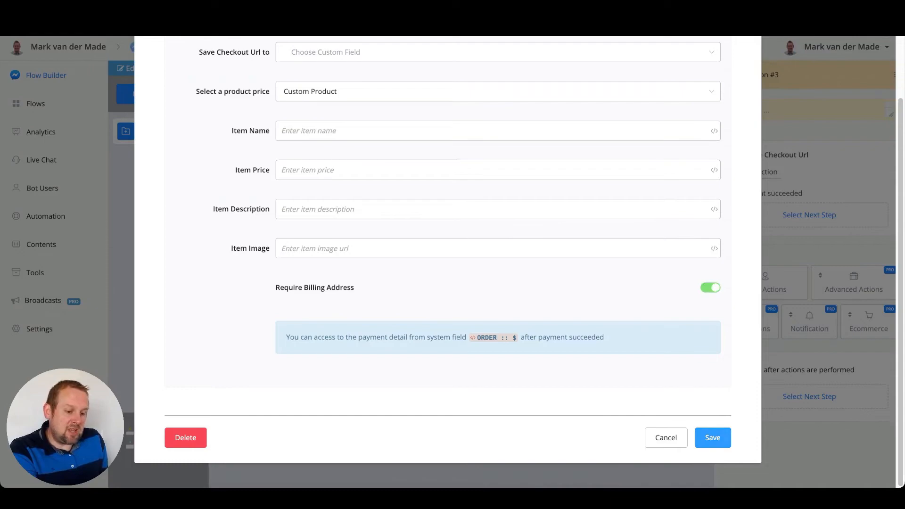
{"action": "scroll", "coordinate": [447, 259], "scroll_direction": "up", "scroll_amount": 3}
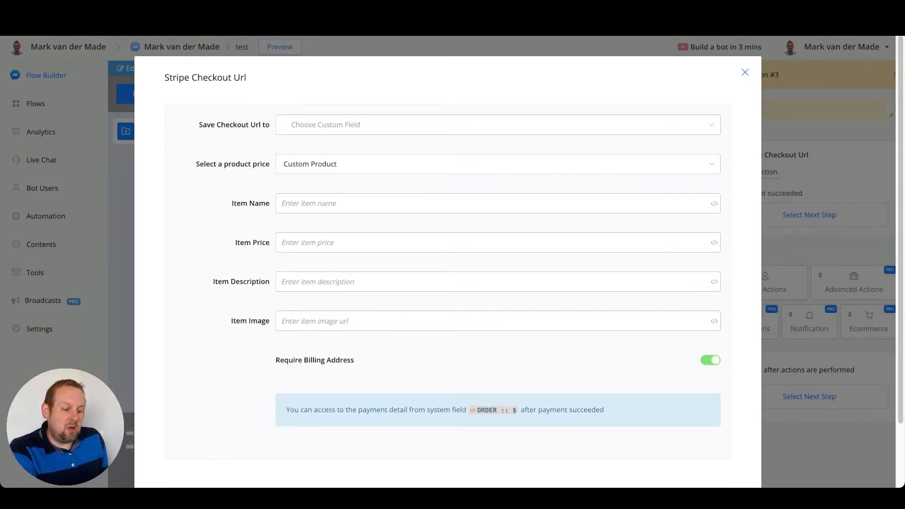
{"action": "scroll", "coordinate": [448, 259], "scroll_direction": "down", "scroll_amount": 3}
{"action": "left_click", "coordinate": [666, 438]}
- Add a PayPal Checkout Url item to Action #3 and go through the item price and description fields in its settings
{"action": "left_click", "coordinate": [868, 322]}
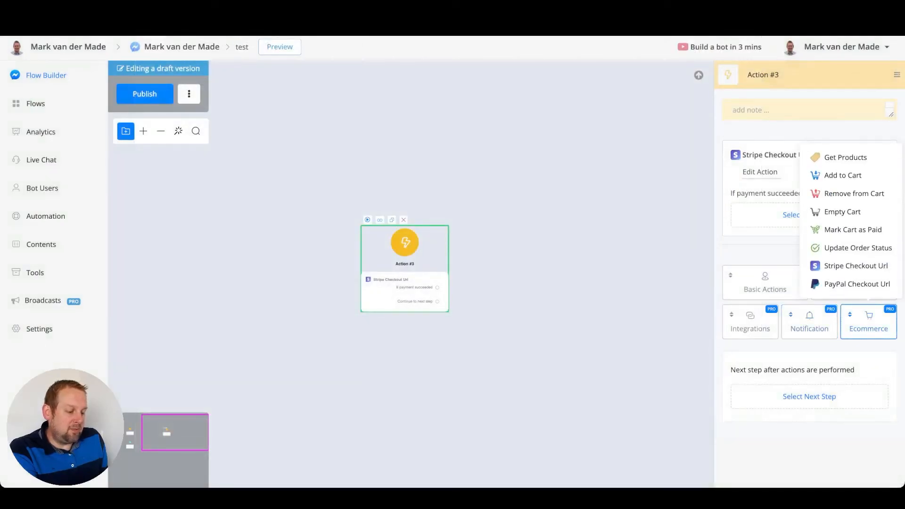
{"action": "left_click", "coordinate": [856, 283]}
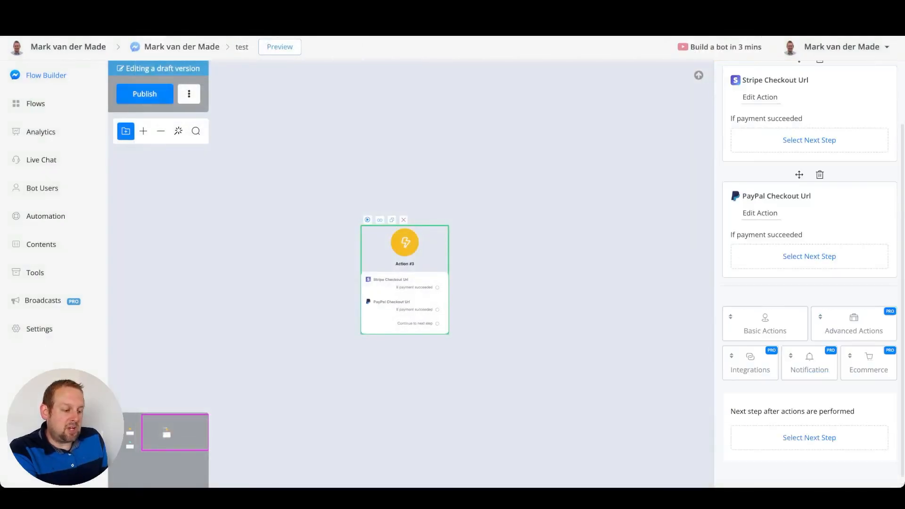
{"action": "left_click", "coordinate": [760, 213]}
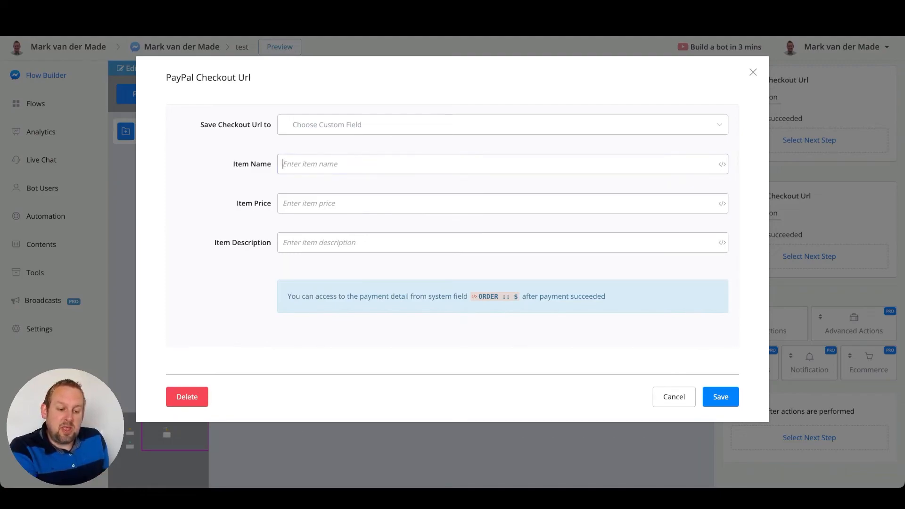
{"action": "left_click", "coordinate": [308, 203]}
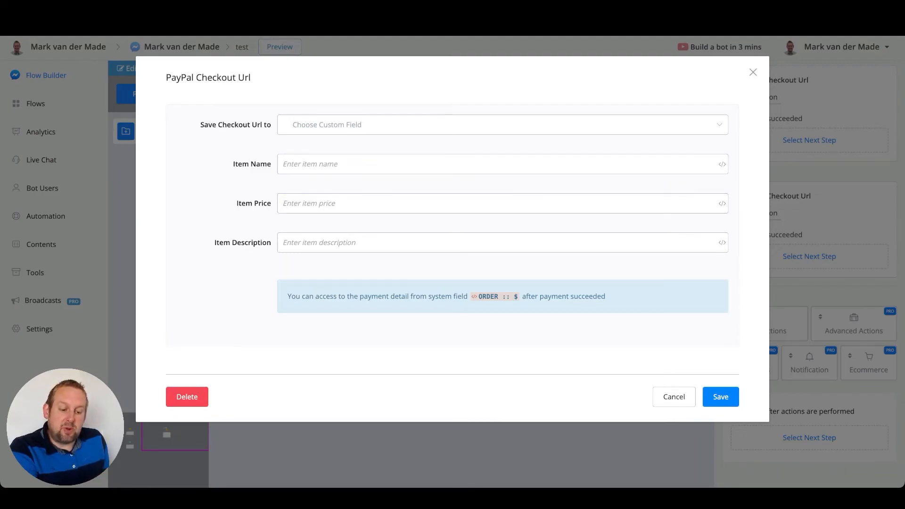
{"action": "left_click", "coordinate": [309, 242]}
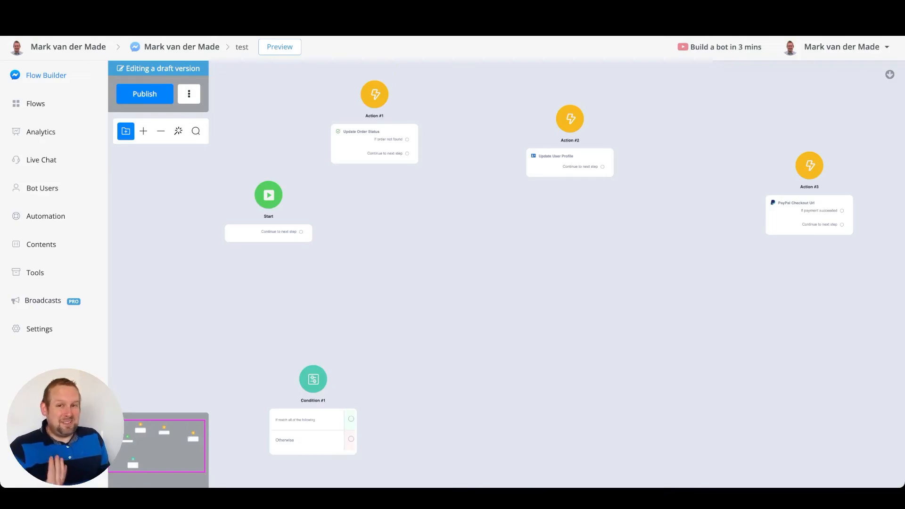
- Arrange the flow steps in a grid, with Action #1 and Action #3 in the Start row and Condition #1 beneath Action #1
{"action": "left_click_drag", "start_coordinate": [375, 96], "coordinate": [383, 197]}
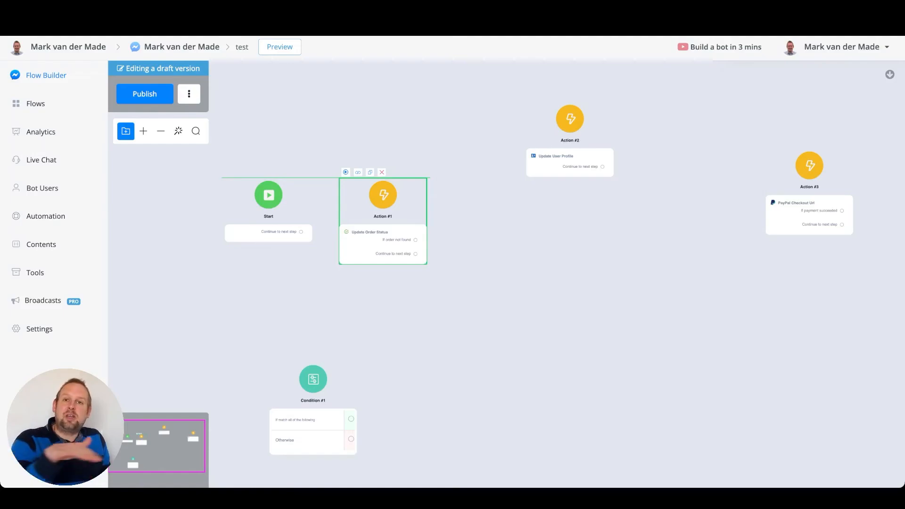
{"action": "left_click_drag", "start_coordinate": [383, 197], "coordinate": [402, 197]}
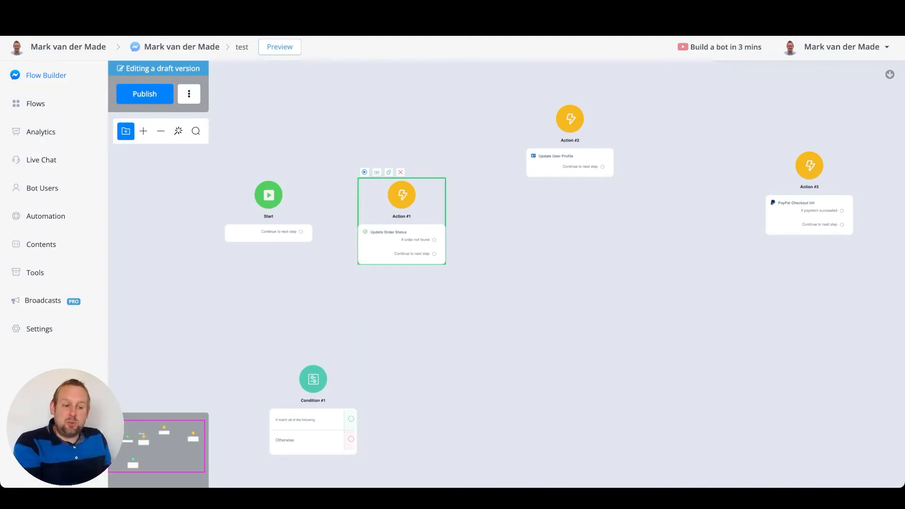
{"action": "left_click_drag", "start_coordinate": [313, 379], "coordinate": [402, 351]}
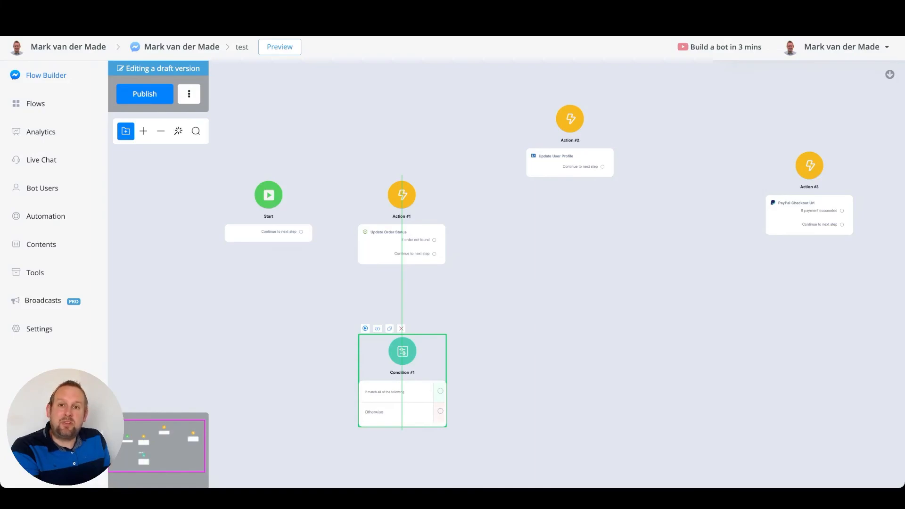
{"action": "left_click_drag", "start_coordinate": [402, 351], "coordinate": [402, 351]}
{"action": "left_click_drag", "start_coordinate": [569, 118], "coordinate": [566, 194]}
{"action": "left_click_drag", "start_coordinate": [809, 165], "coordinate": [566, 354]}
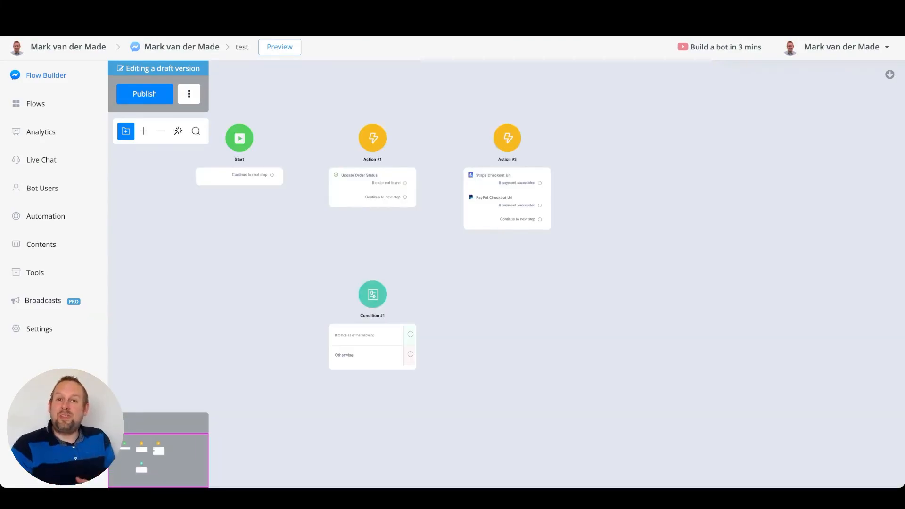